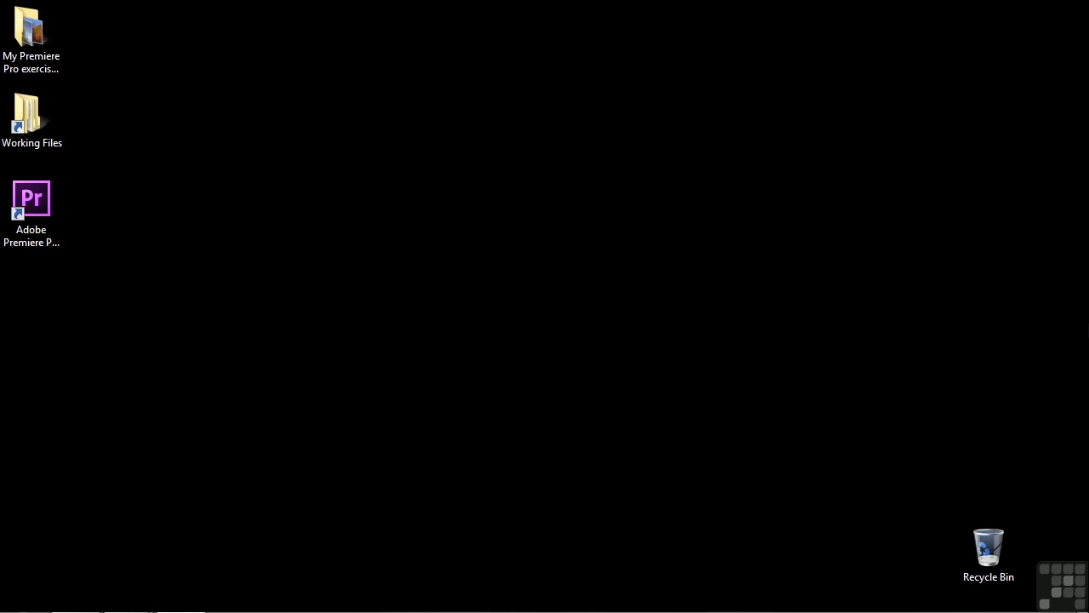
- Open 0705-changing time.prproj from Working Files > projects in Windows Explorer
{"action": "double_click", "coordinate": [31, 115]}
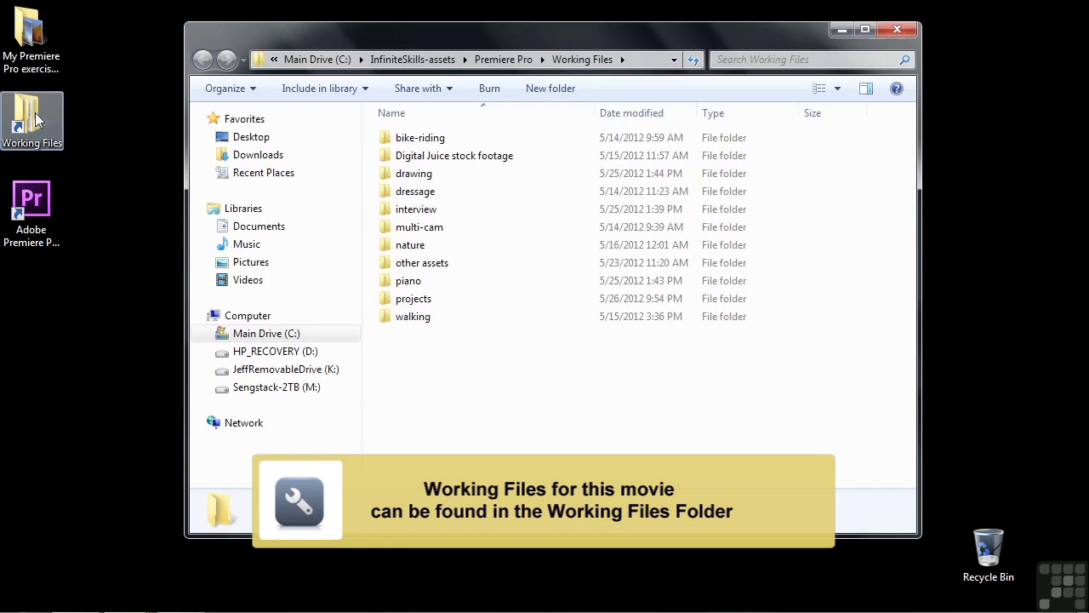
{"action": "double_click", "coordinate": [430, 301]}
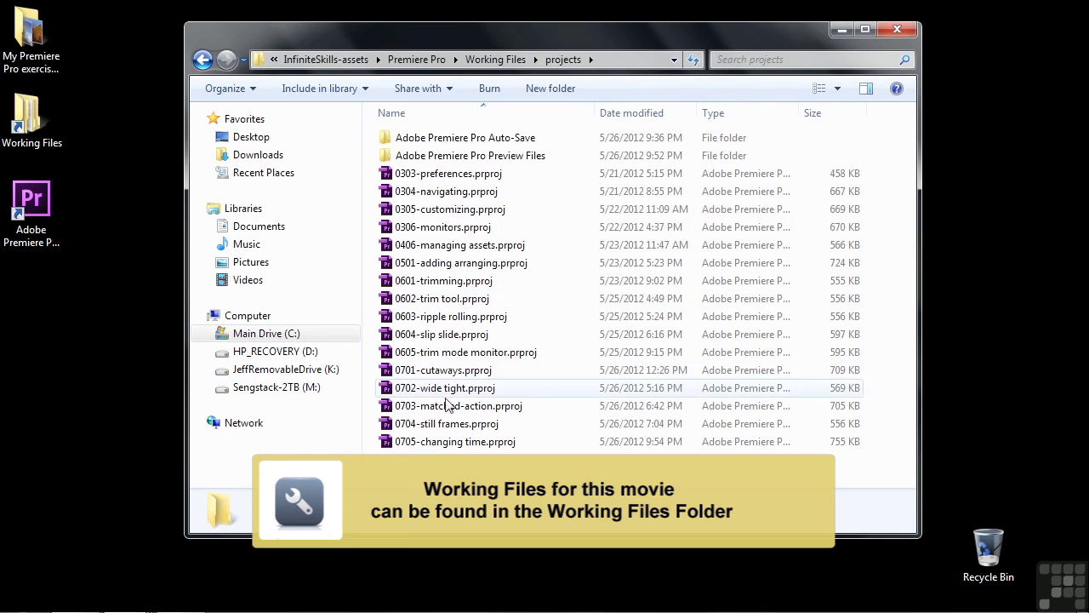
{"action": "double_click", "coordinate": [429, 442]}
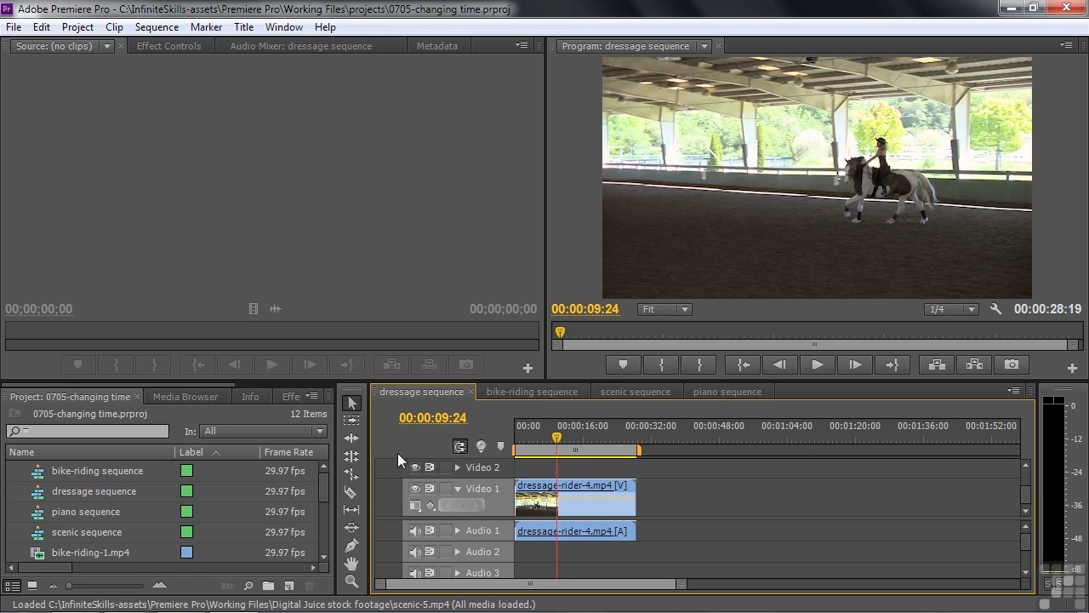
- Select the Rate Stretch tool in the Tools panel
{"action": "left_click", "coordinate": [352, 476]}
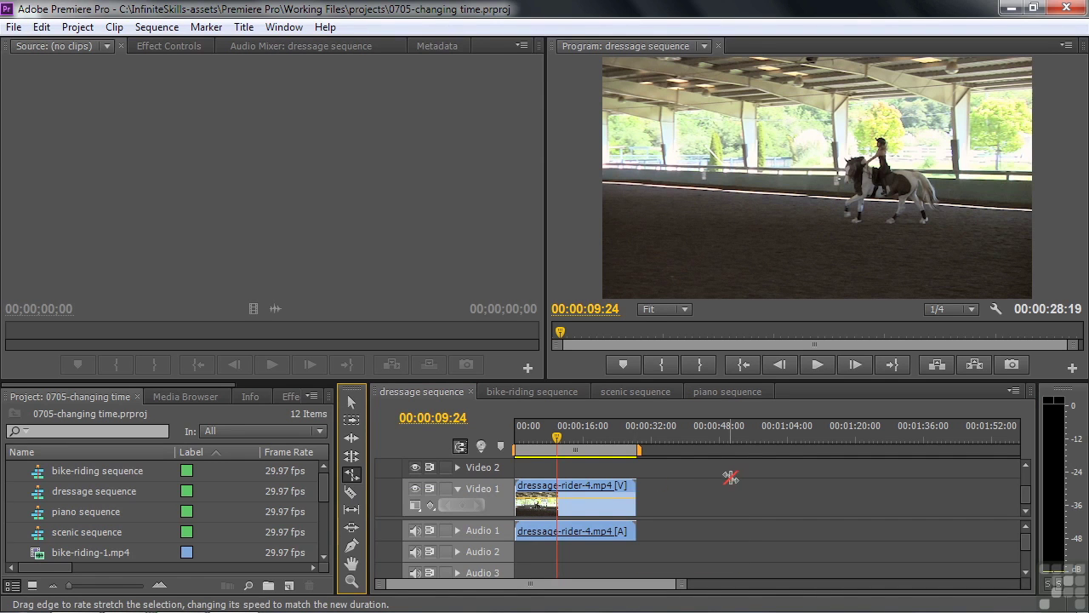
{"action": "right_click", "coordinate": [582, 500]}
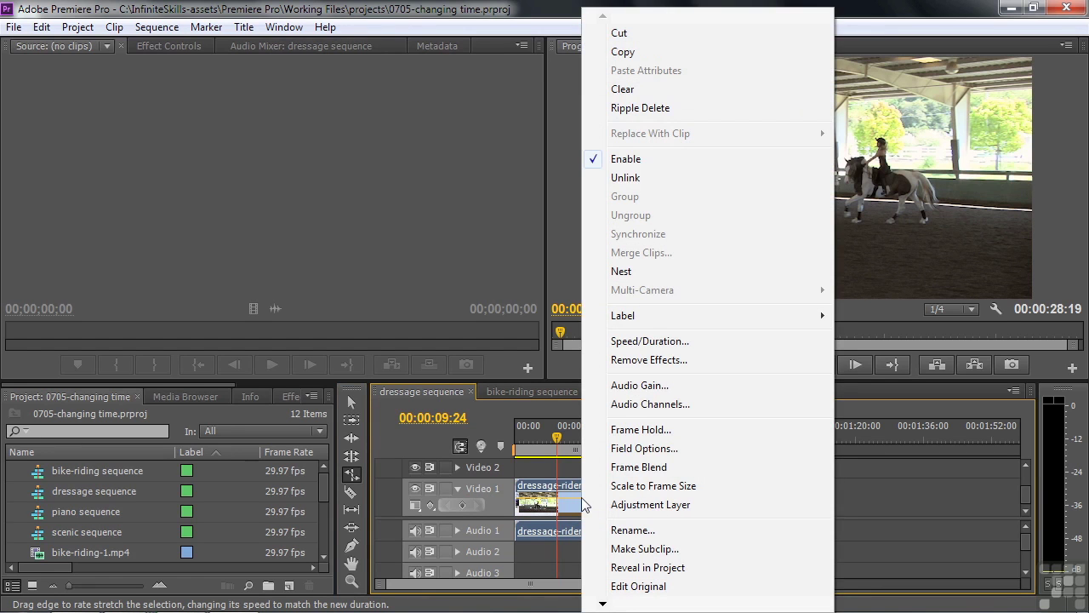
{"action": "left_click", "coordinate": [688, 343]}
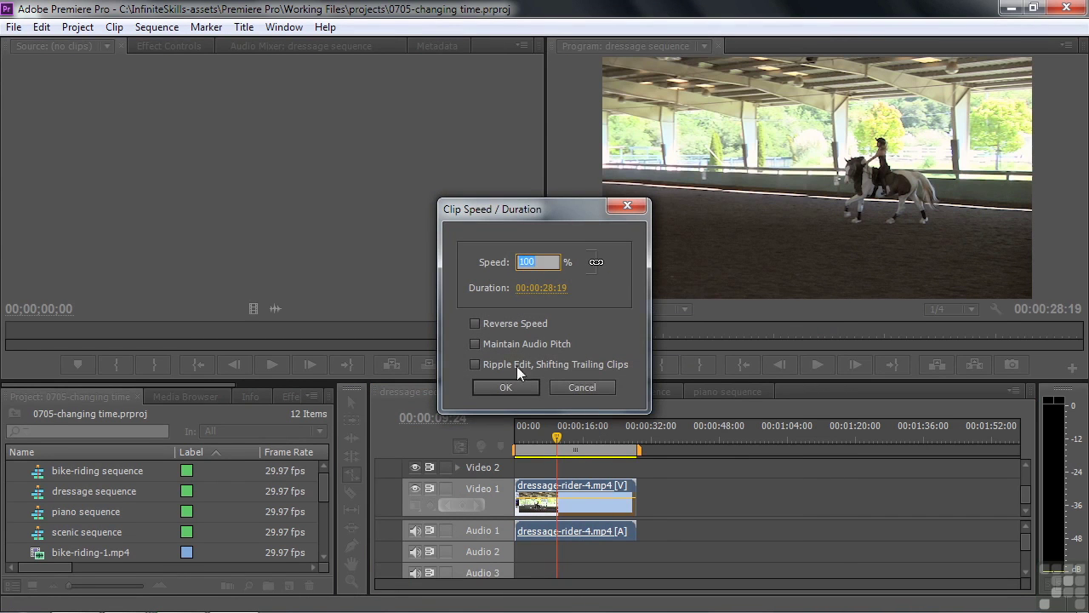
{"action": "left_click", "coordinate": [585, 386]}
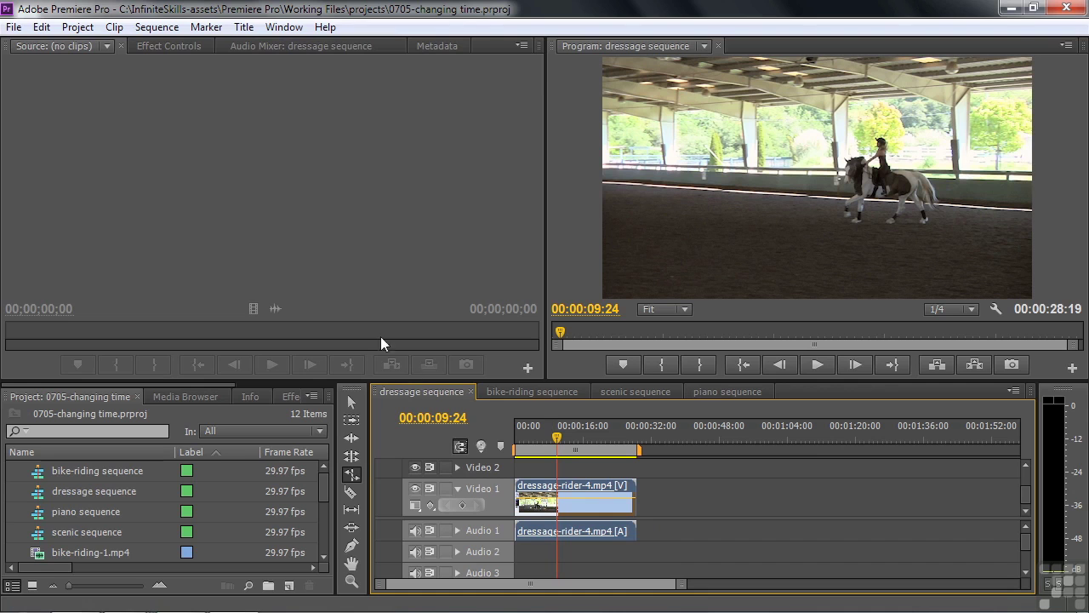
{"action": "left_click", "coordinate": [171, 47]}
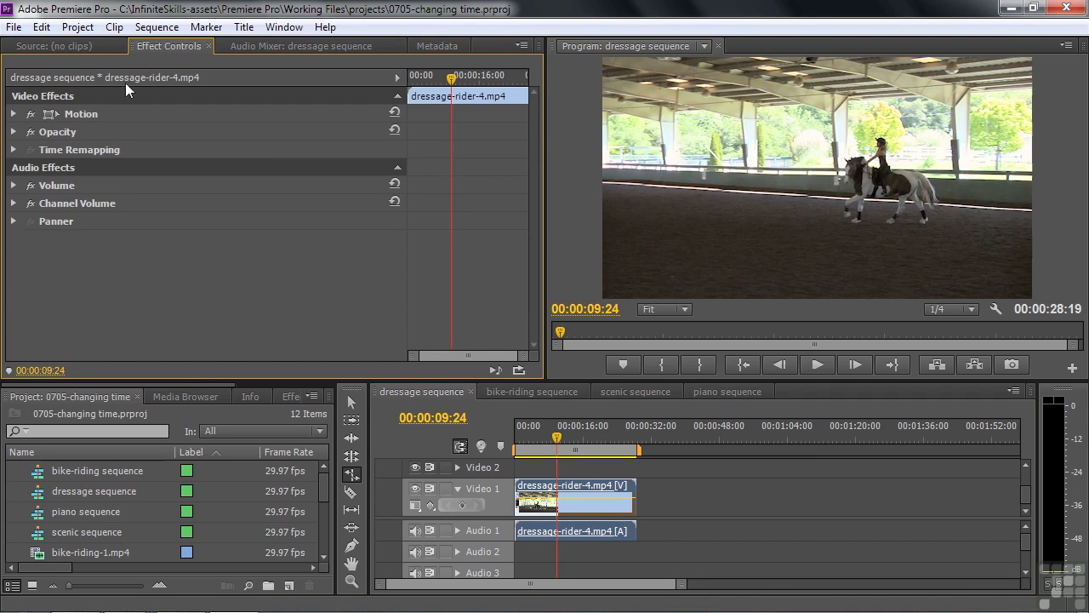
{"action": "left_click", "coordinate": [13, 150]}
{"action": "left_click", "coordinate": [25, 166]}
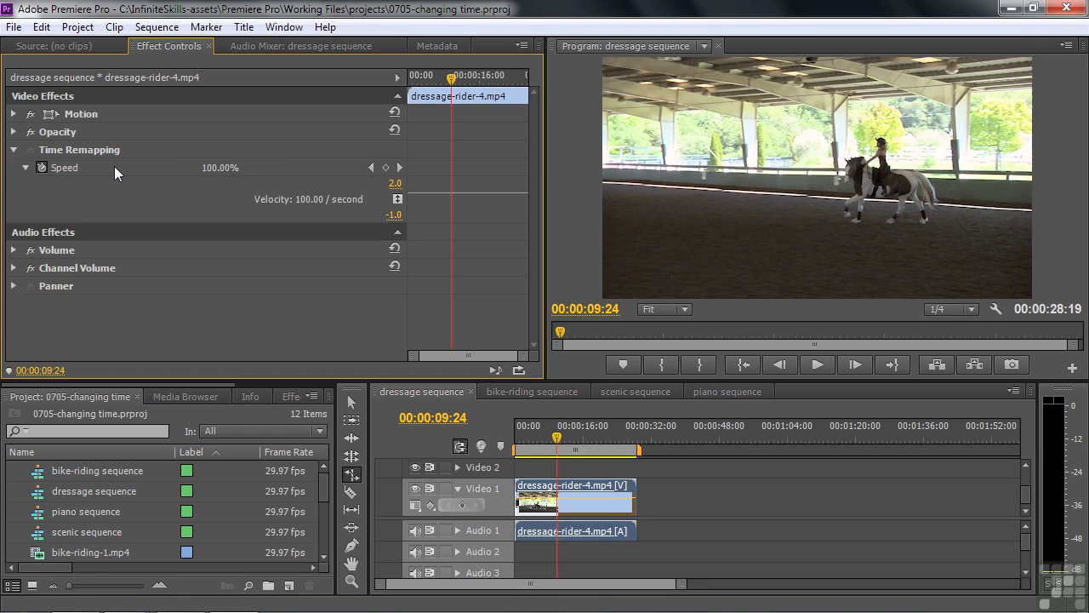
{"action": "left_click", "coordinate": [13, 151]}
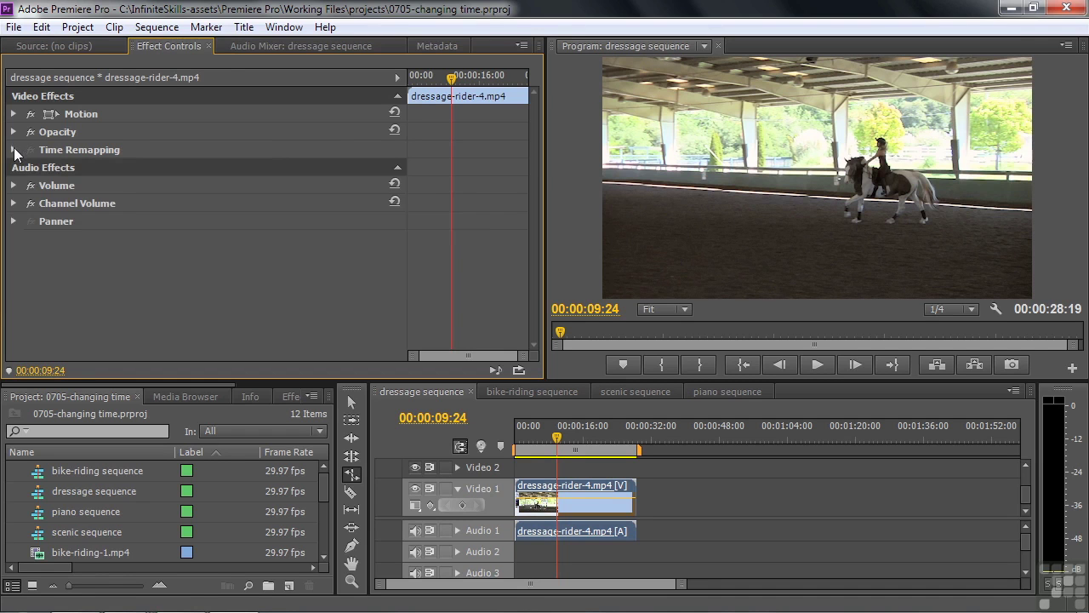
{"action": "left_click", "coordinate": [40, 47]}
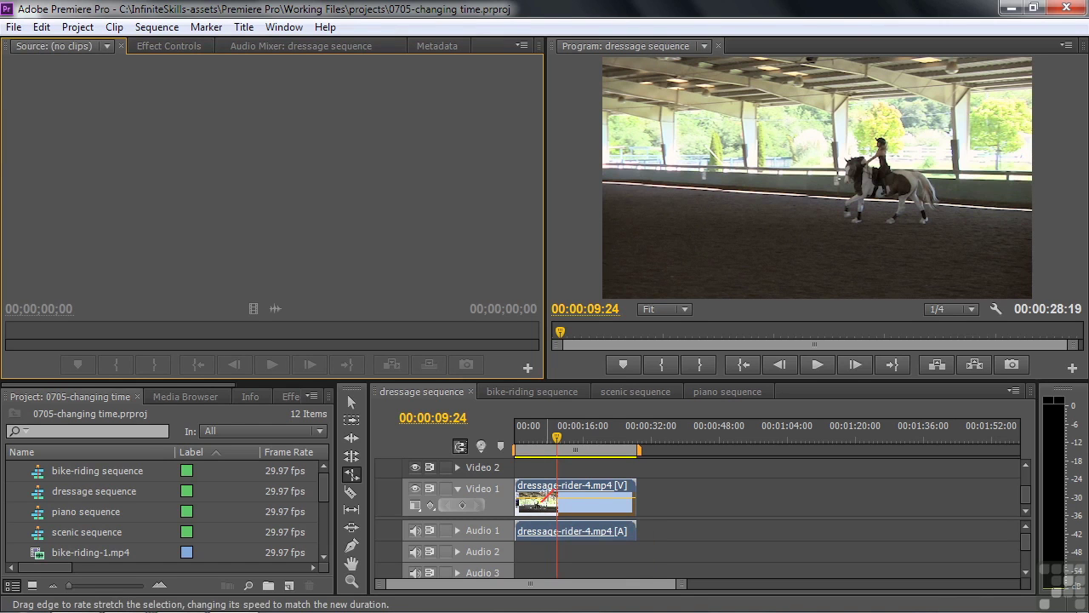
- Preview the dressage sequence, then rate-stretch dressage-rider-4 to 201.17% speed, lasting 00:00:14:07
{"action": "left_click", "coordinate": [359, 480]}
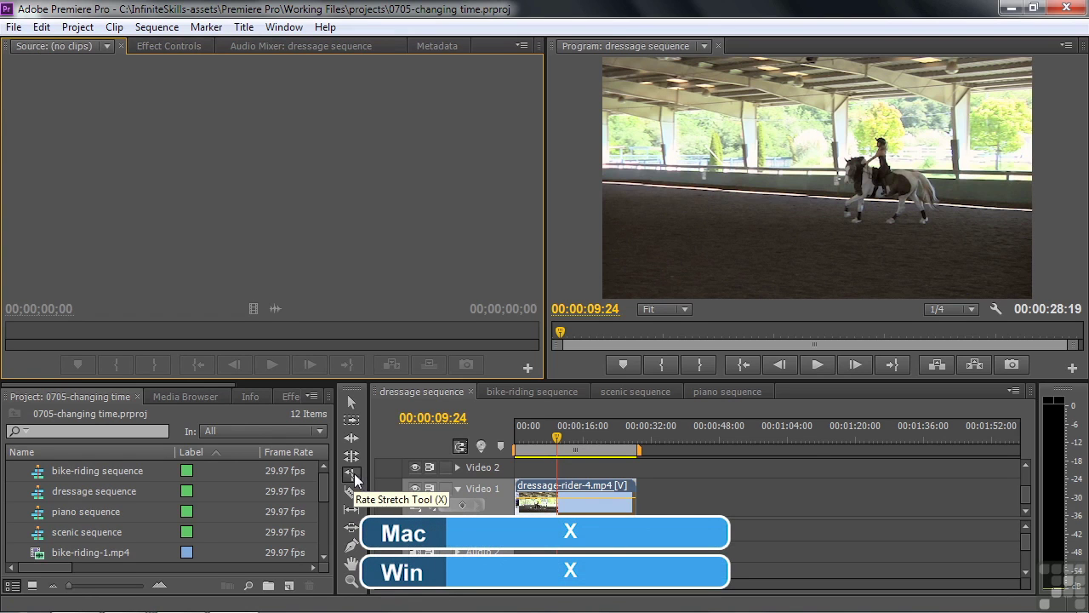
{"action": "left_click_drag", "start_coordinate": [556, 450], "coordinate": [530, 443]}
{"action": "key", "text": "space"}
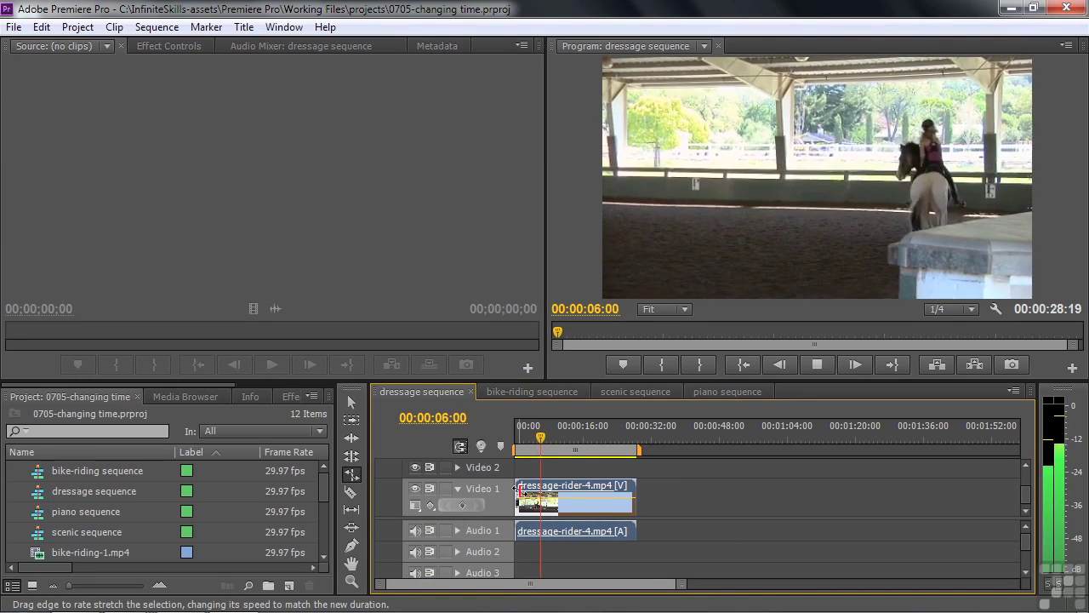
{"action": "key", "text": "space"}
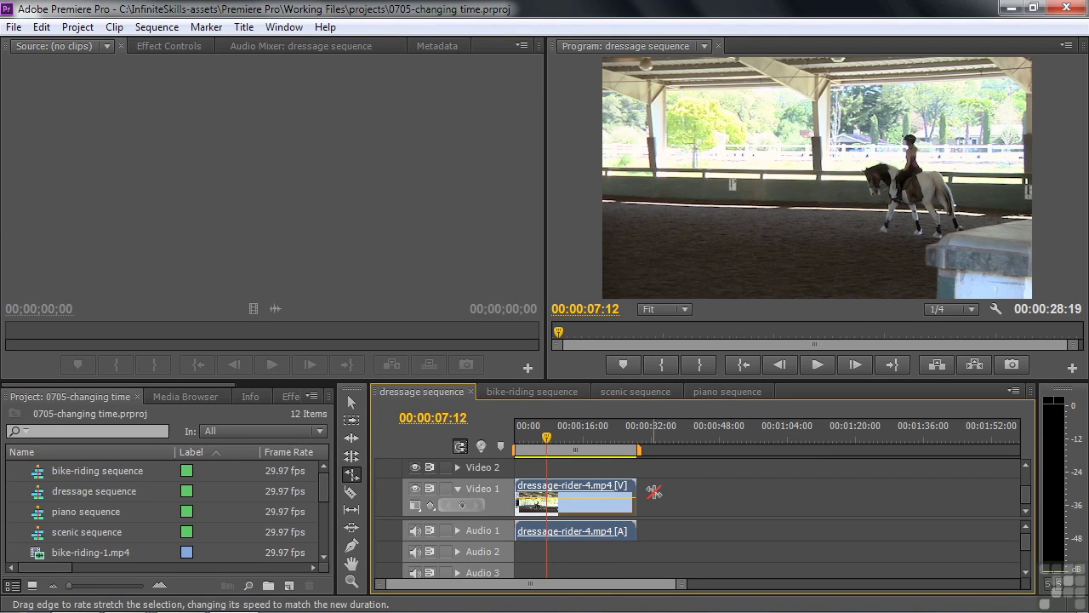
{"action": "left_click_drag", "start_coordinate": [638, 491], "coordinate": [574, 491]}
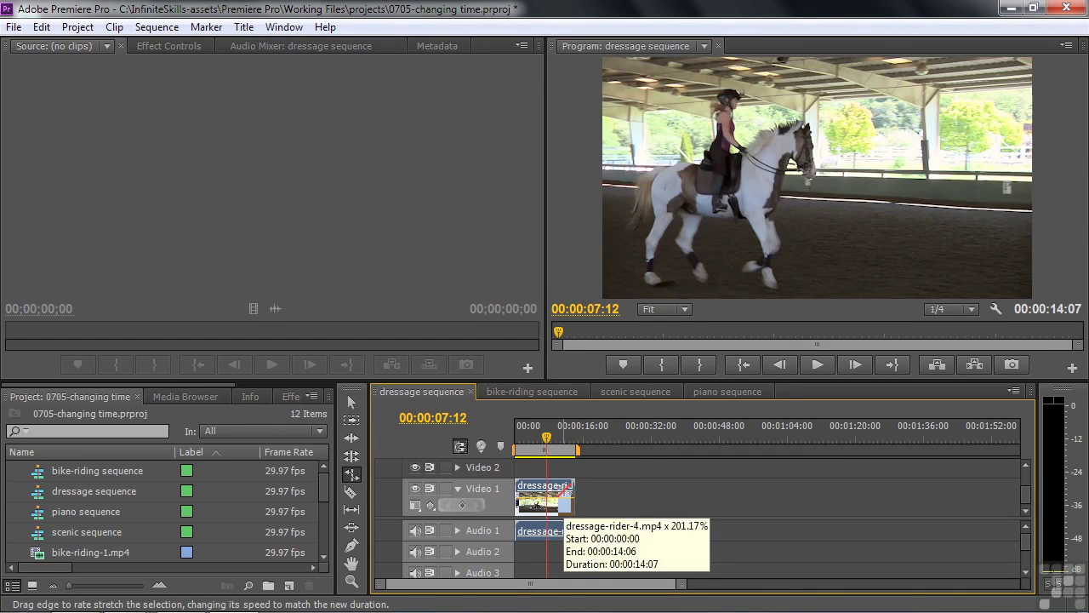
{"action": "left_click_drag", "start_coordinate": [548, 439], "coordinate": [515, 440]}
{"action": "key", "text": "space"}
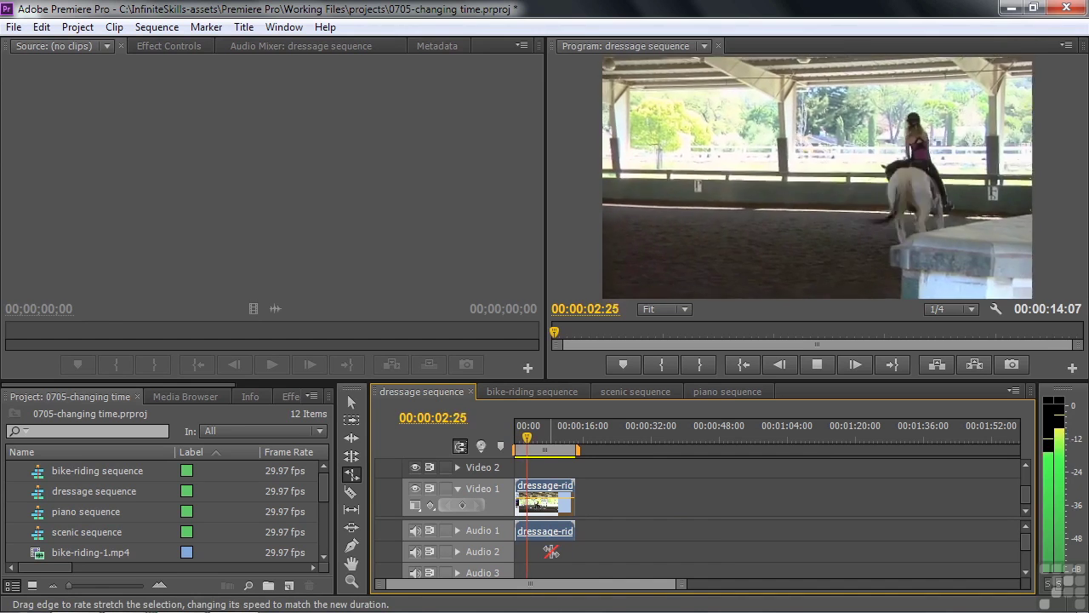
{"action": "key", "text": "space"}
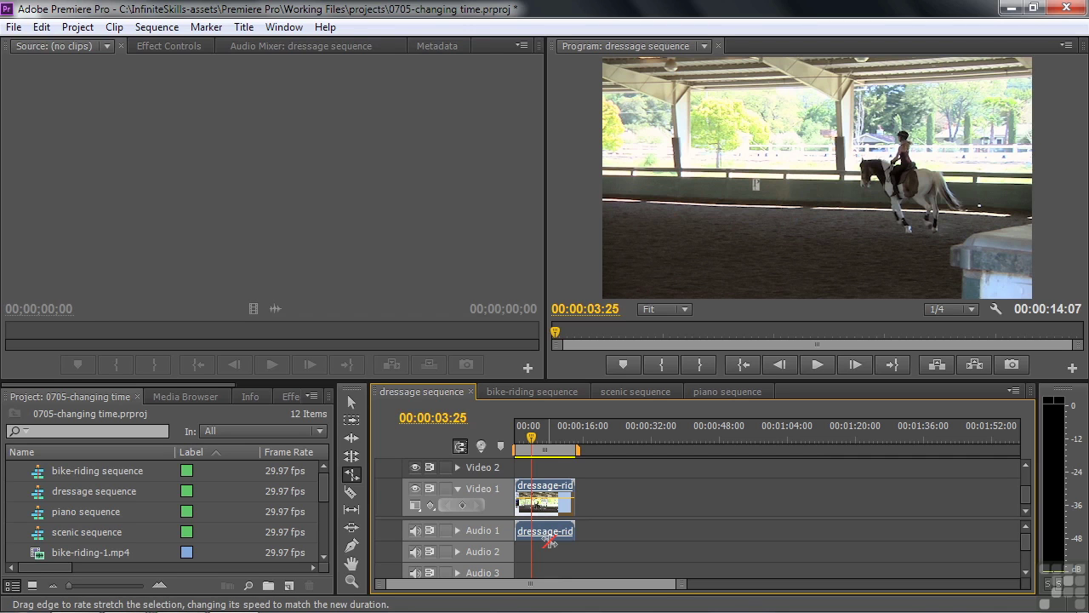
{"action": "left_click_drag", "start_coordinate": [572, 504], "coordinate": [706, 506]}
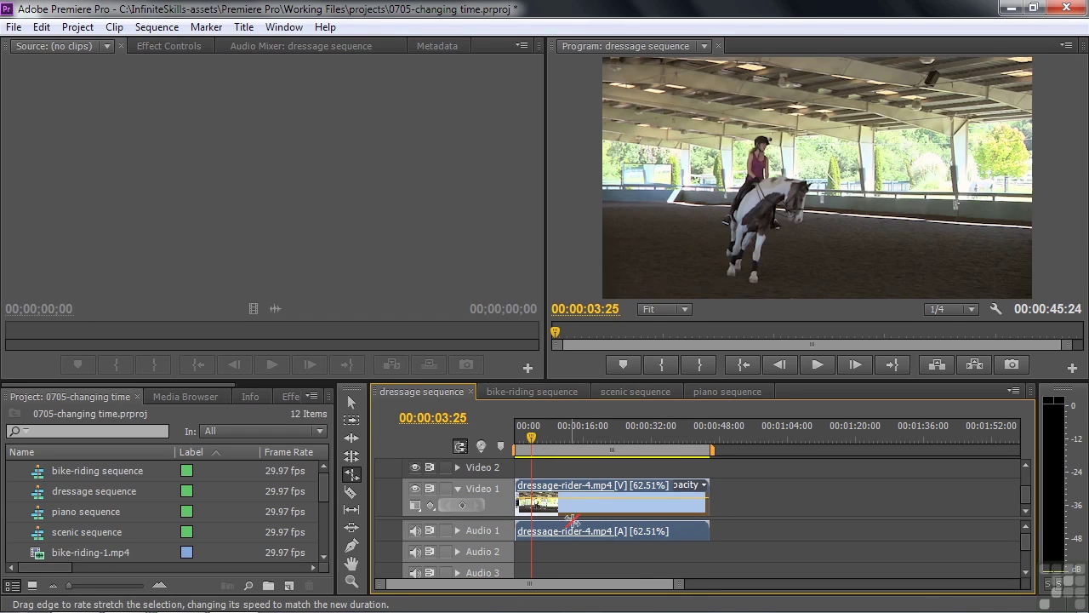
- Review the slowed clip, then undo both stretches to restore 100% speed and 00:00:28:19
{"action": "key", "text": "space"}
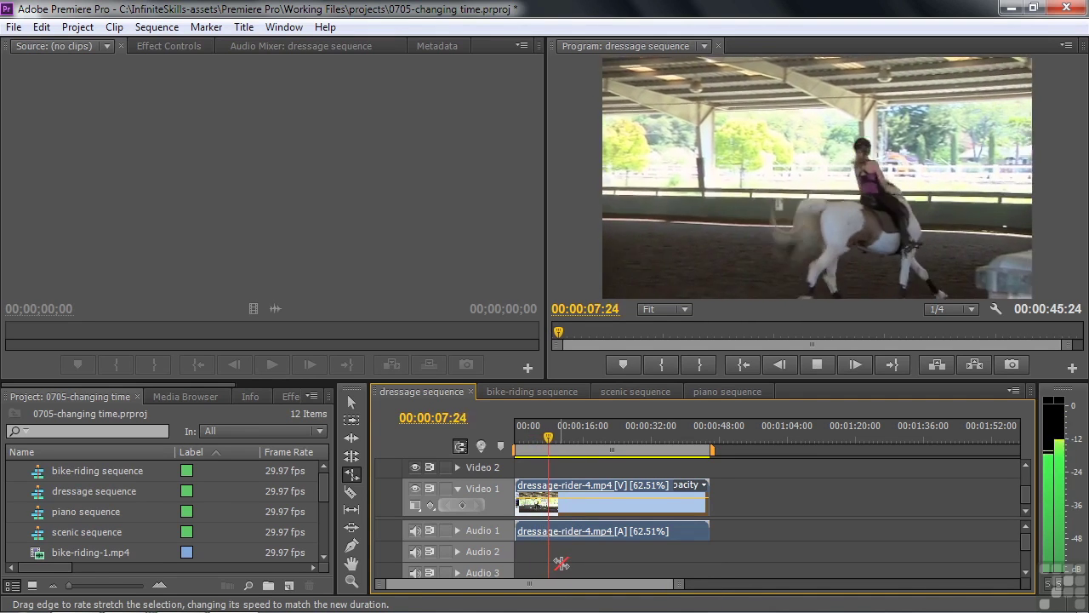
{"action": "key", "text": "space"}
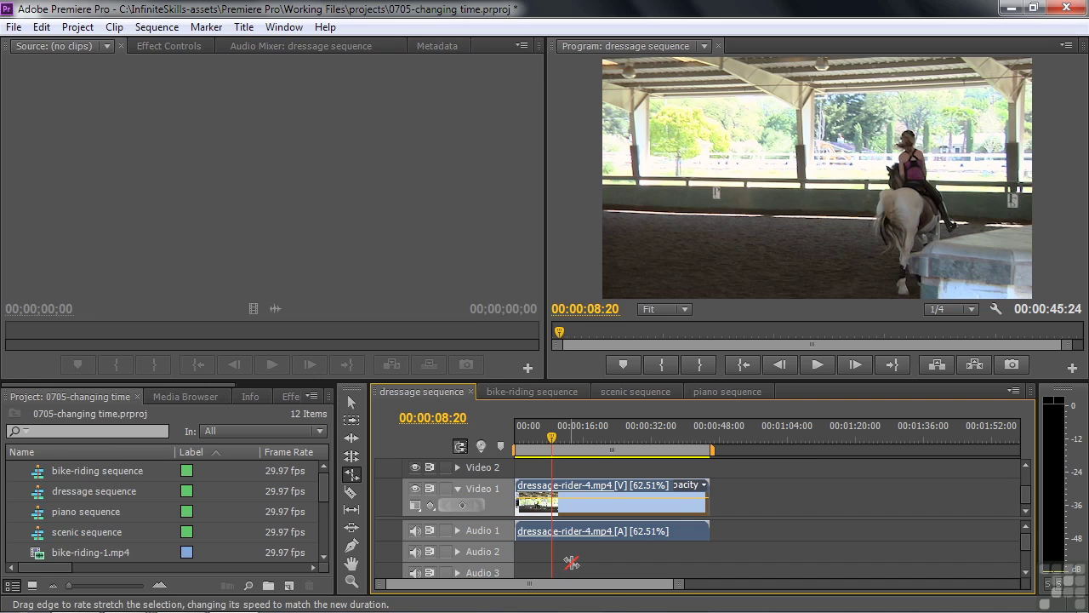
{"action": "key", "text": "ctrl+z"}
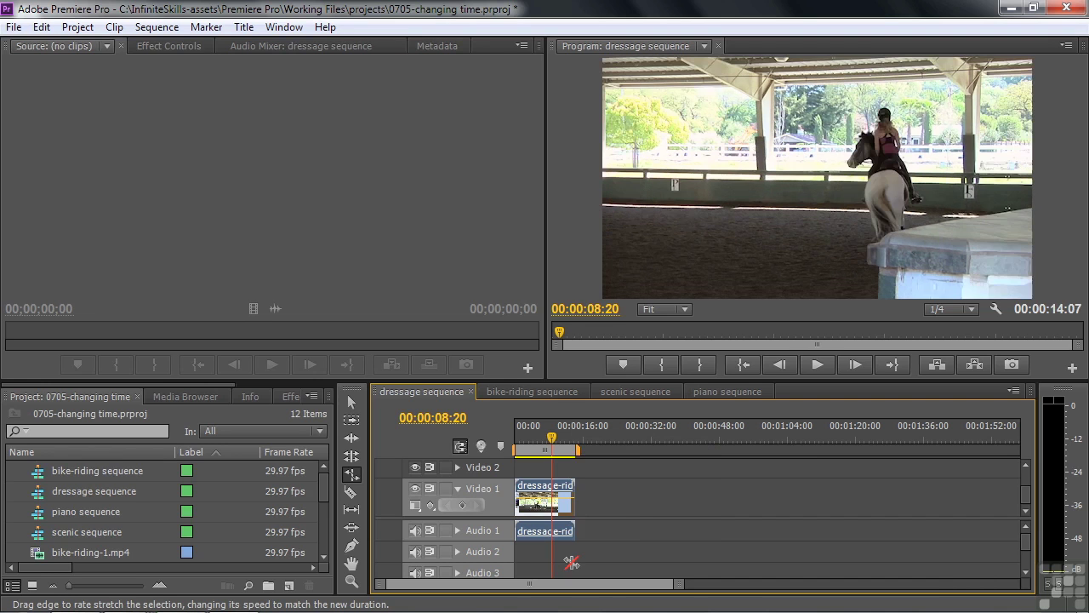
{"action": "key", "text": "ctrl+z"}
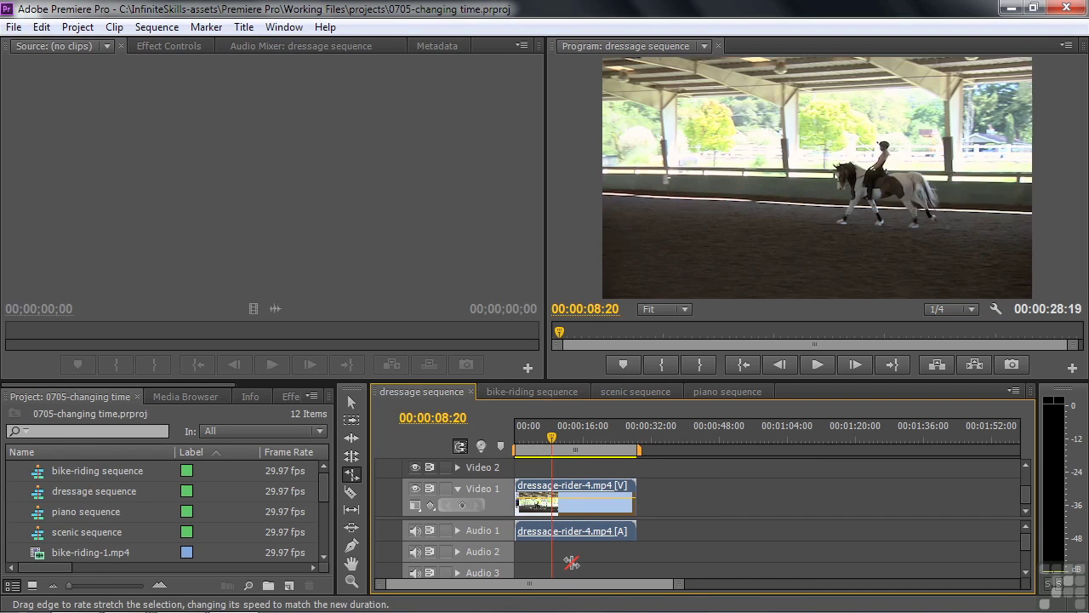
{"action": "key", "text": "space"}
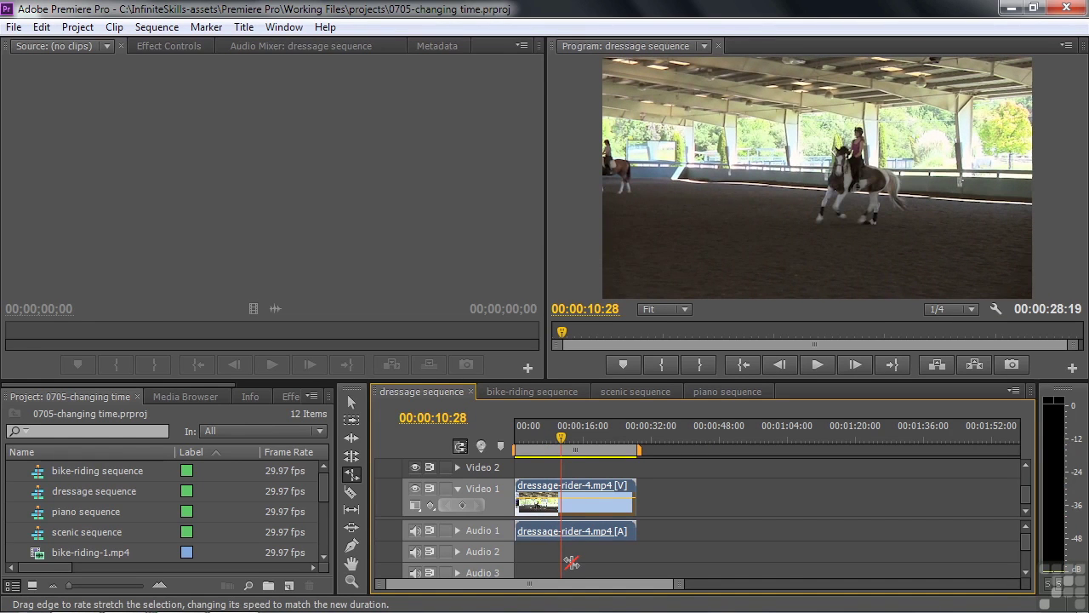
- Set dressage-rider-4.mp4 to 50% speed with Maintain Audio Pitch, lengthening it to 00:00:57:08
{"action": "right_click", "coordinate": [562, 506]}
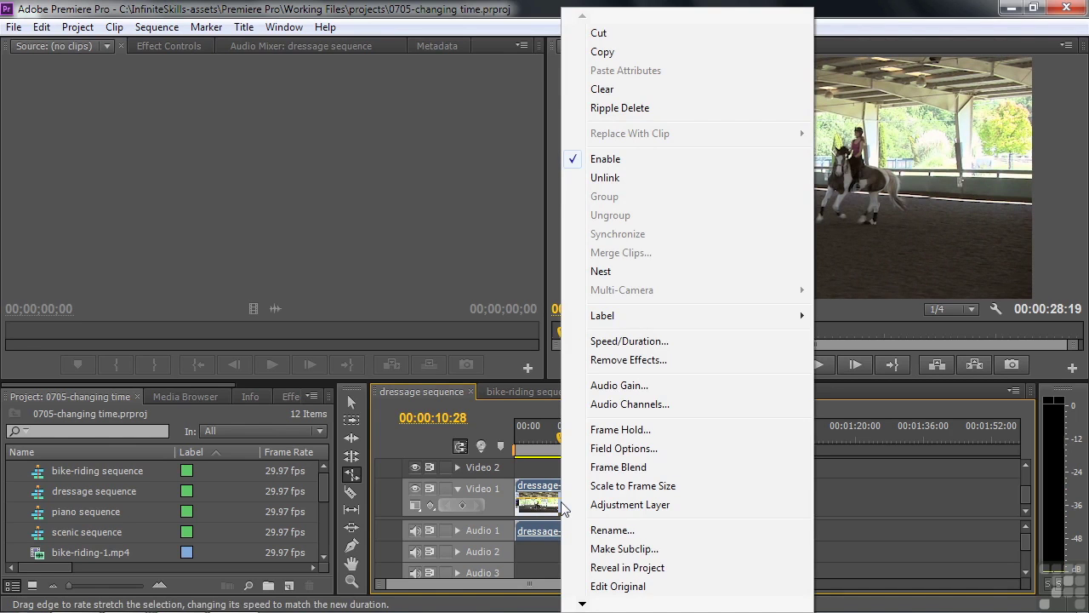
{"action": "left_click", "coordinate": [679, 343]}
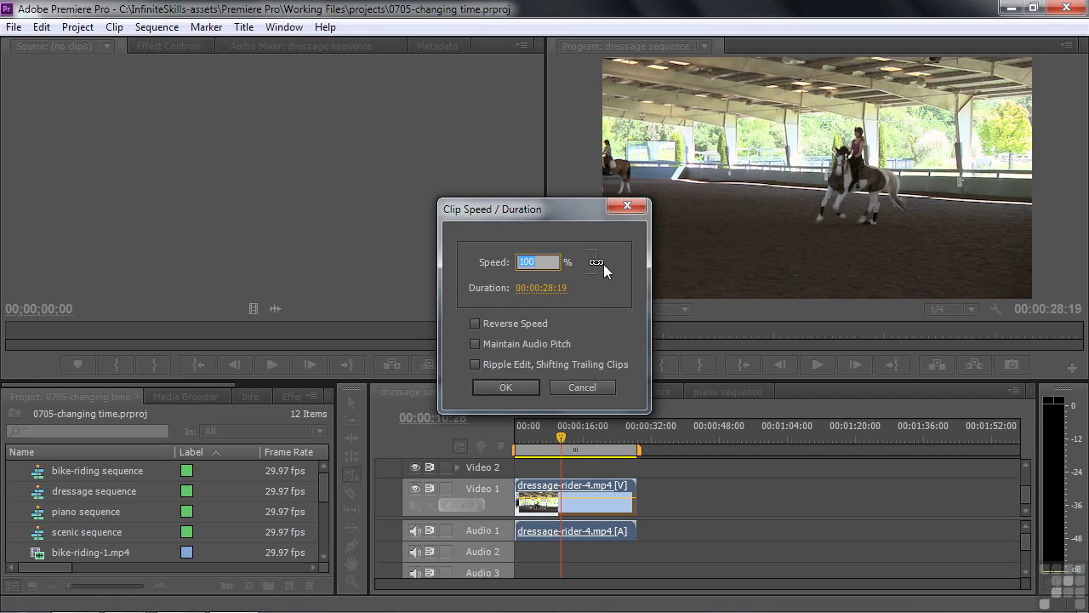
{"action": "type", "text": "50"}
{"action": "left_click_drag", "start_coordinate": [536, 262], "coordinate": [475, 263]}
{"action": "type", "text": "100"}
{"action": "left_click_drag", "start_coordinate": [515, 262], "coordinate": [493, 260]}
{"action": "type", "text": "50"}
{"action": "left_click", "coordinate": [474, 342]}
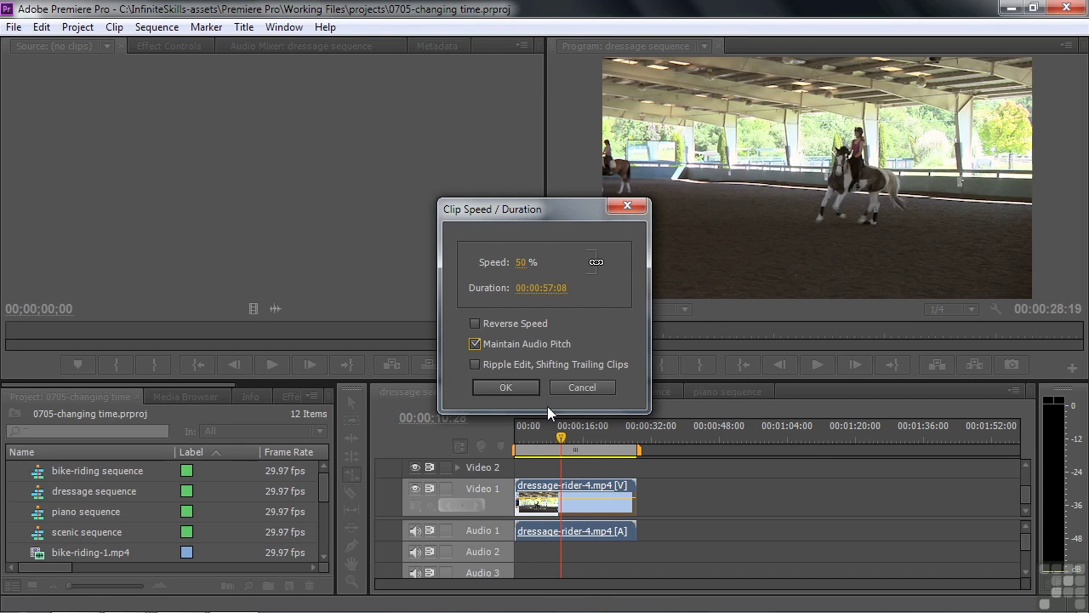
{"action": "left_click", "coordinate": [505, 388]}
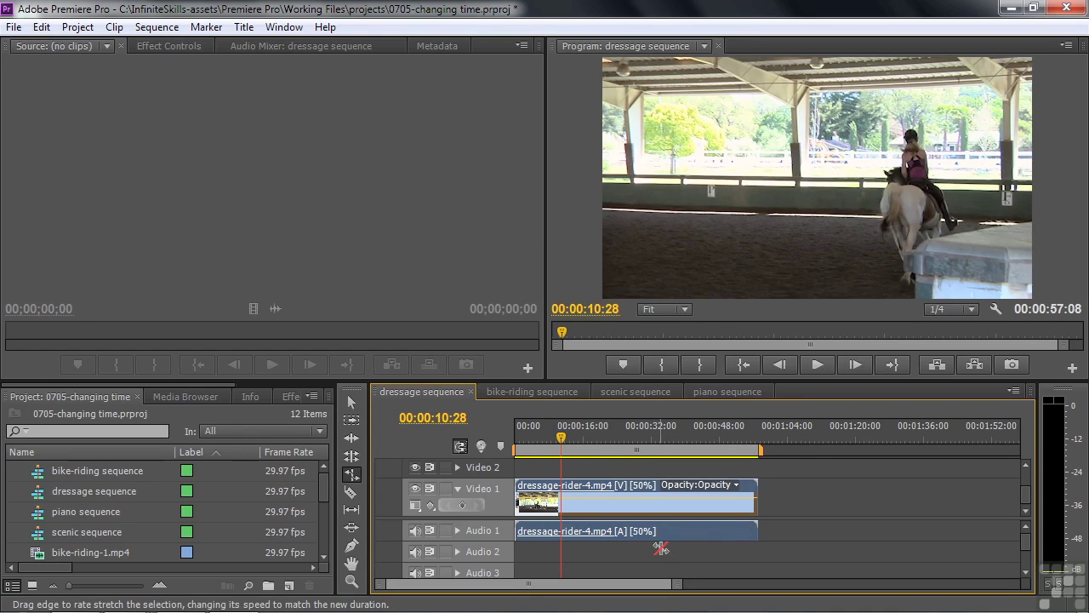
{"action": "key", "text": "space"}
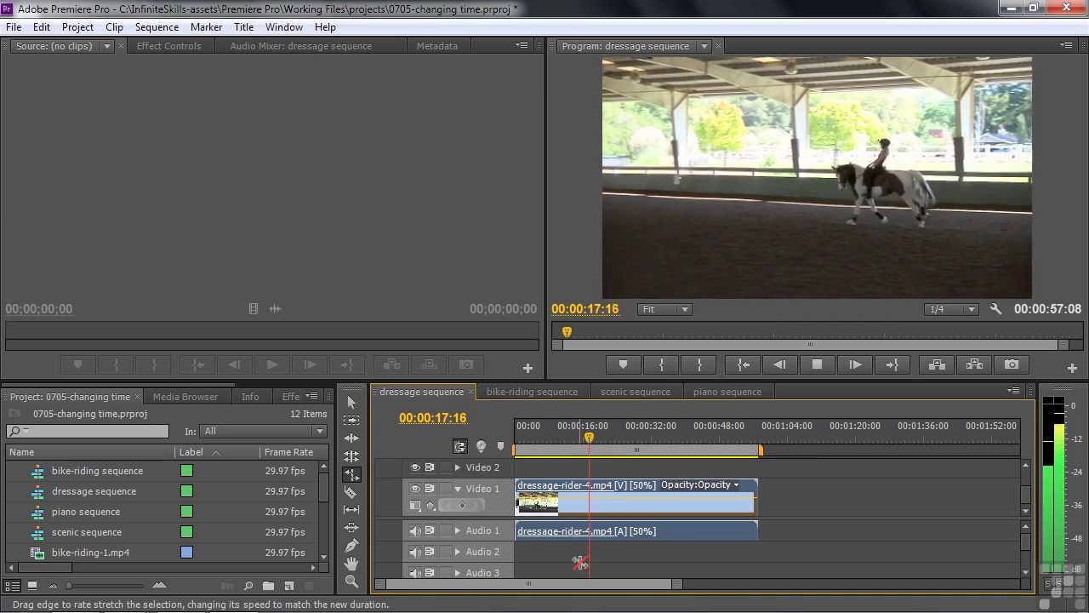
{"action": "key", "text": "space"}
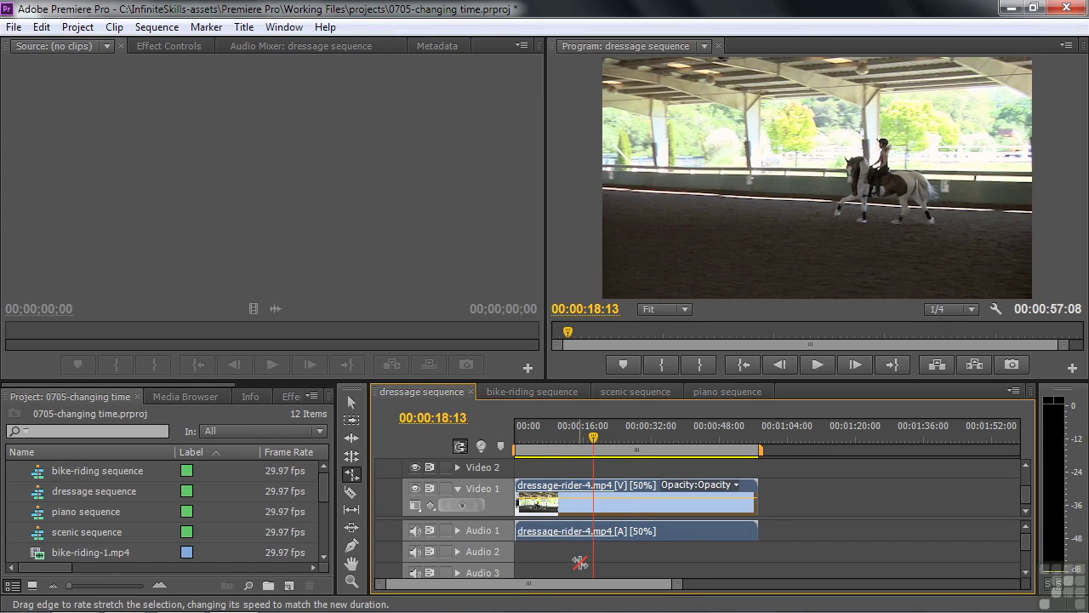
{"action": "key", "text": "space"}
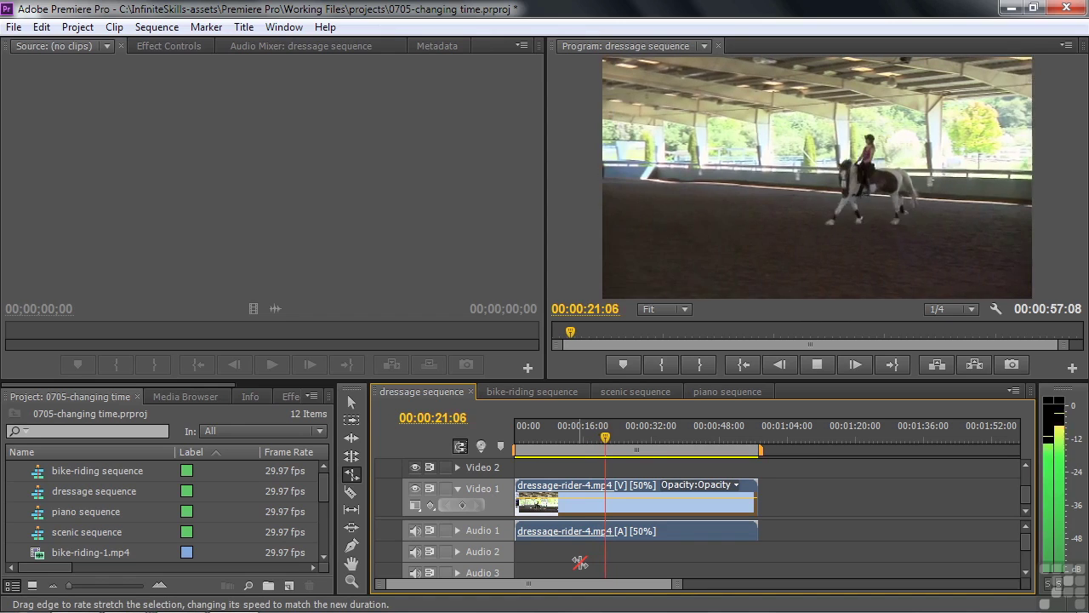
{"action": "key", "text": "space"}
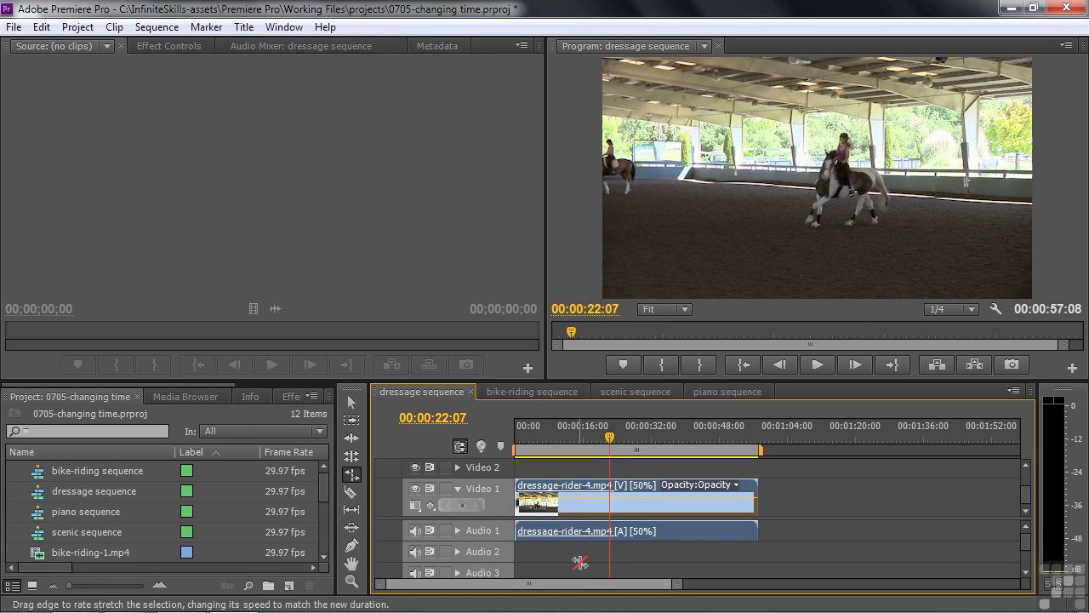
- Set the dressage clip to Reverse Speed at 200% in Speed/Duration
{"action": "right_click", "coordinate": [585, 496]}
{"action": "left_click", "coordinate": [654, 340]}
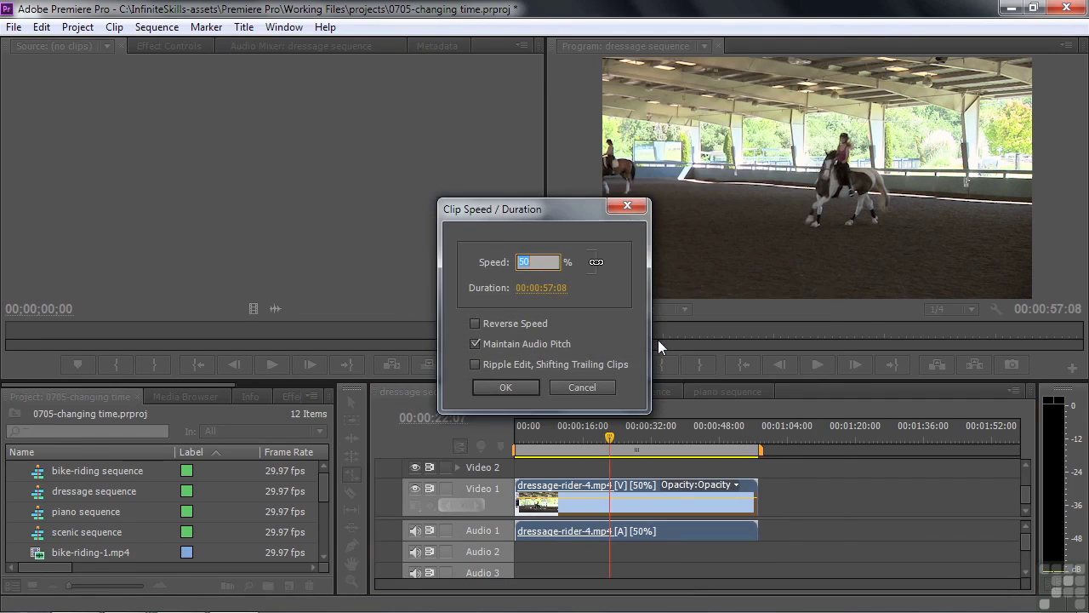
{"action": "left_click", "coordinate": [475, 324]}
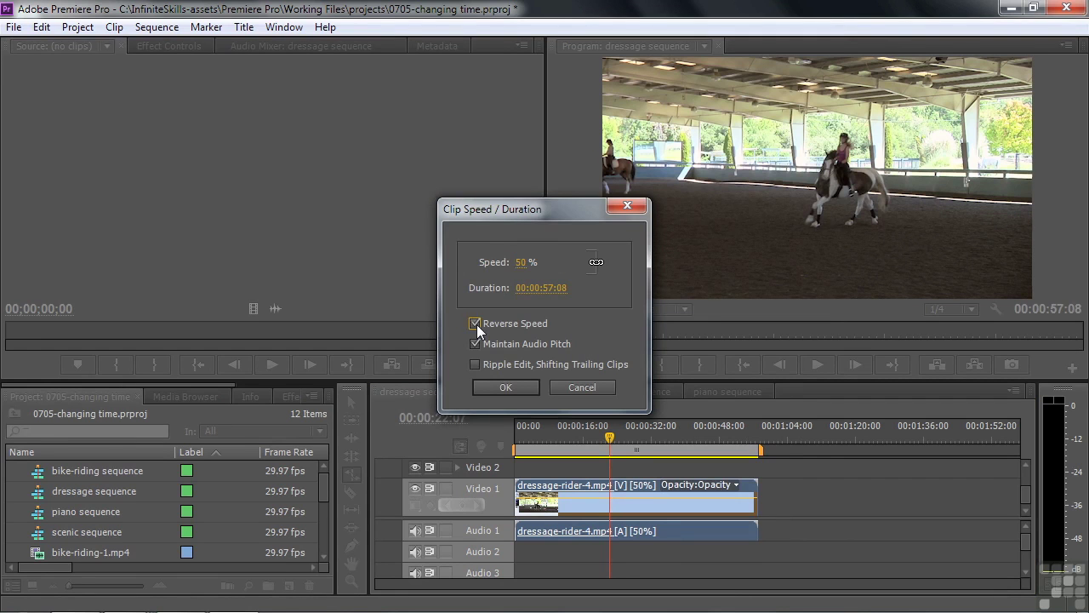
{"action": "left_click", "coordinate": [518, 263]}
{"action": "type", "text": "200"}
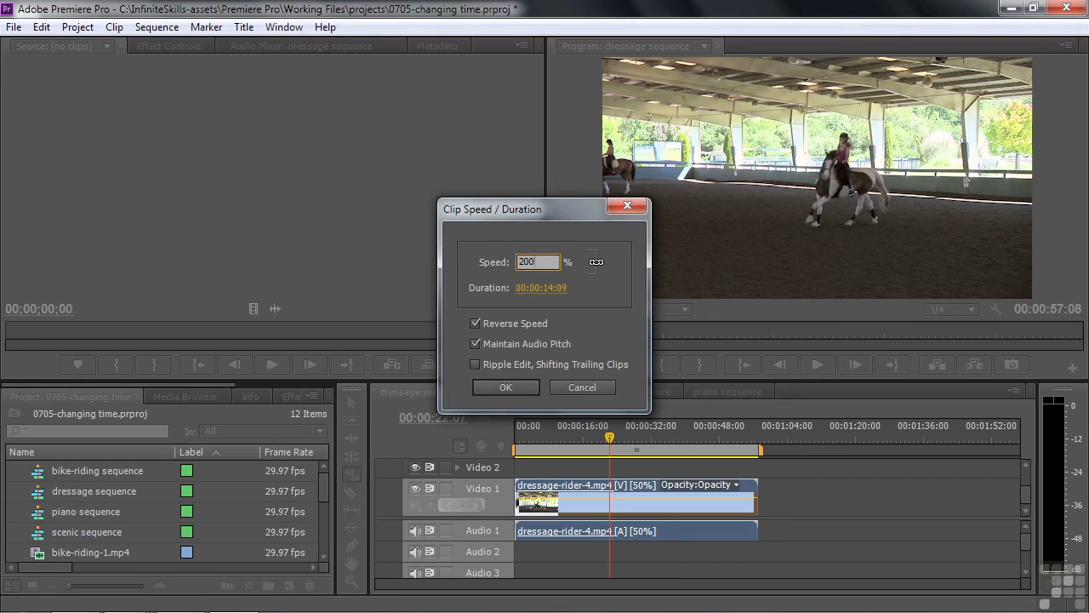
{"action": "left_click", "coordinate": [509, 385]}
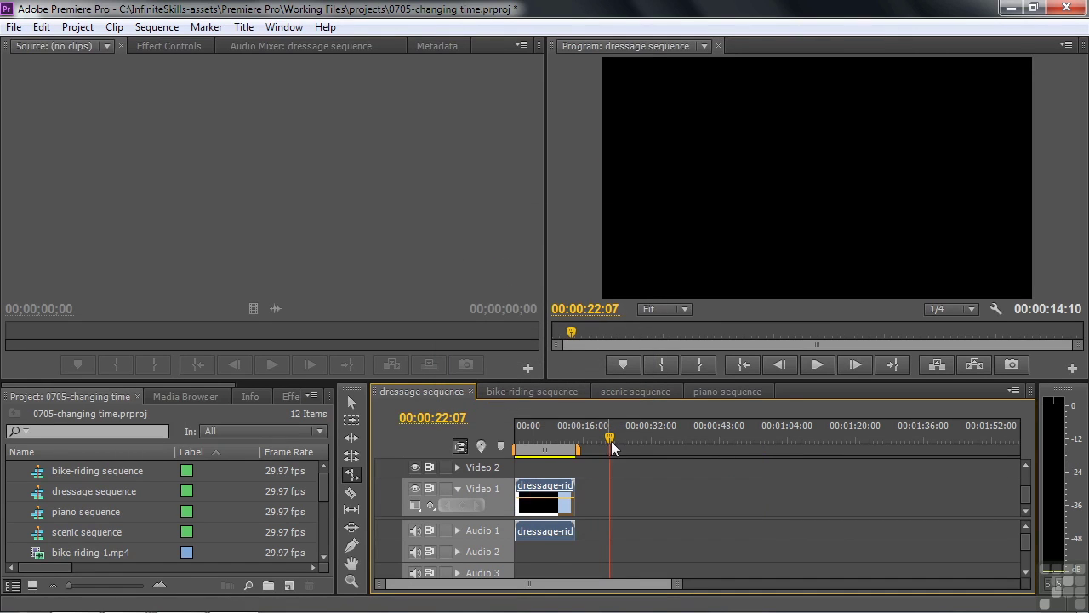
- Play and scrub the reversed 200% dressage clip to review it
{"action": "left_click_drag", "start_coordinate": [611, 437], "coordinate": [522, 442]}
{"action": "key", "text": "space"}
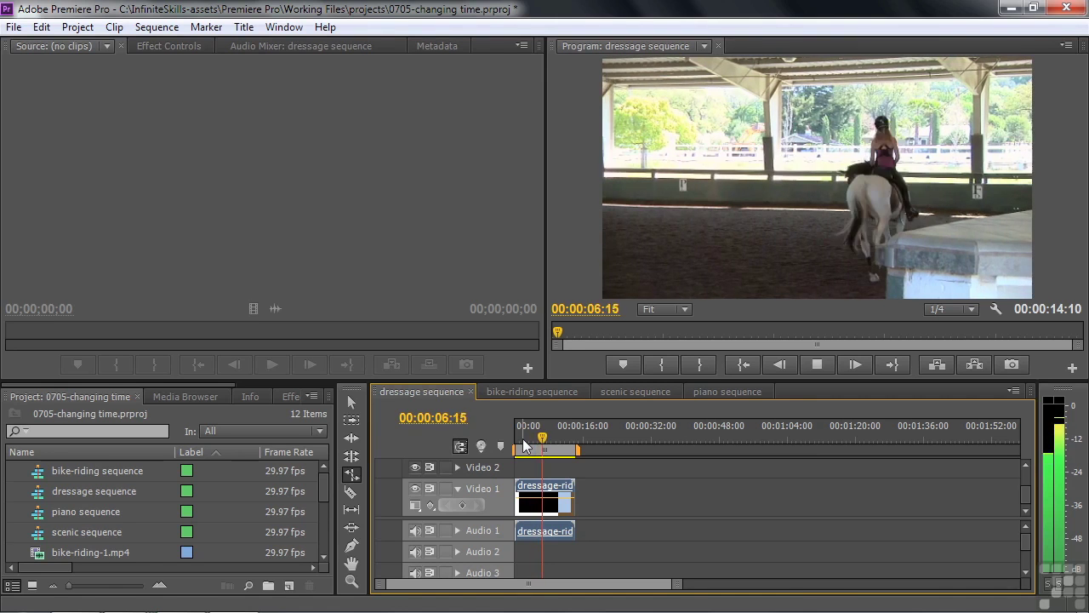
{"action": "key", "text": "space"}
{"action": "left_click", "coordinate": [544, 442]}
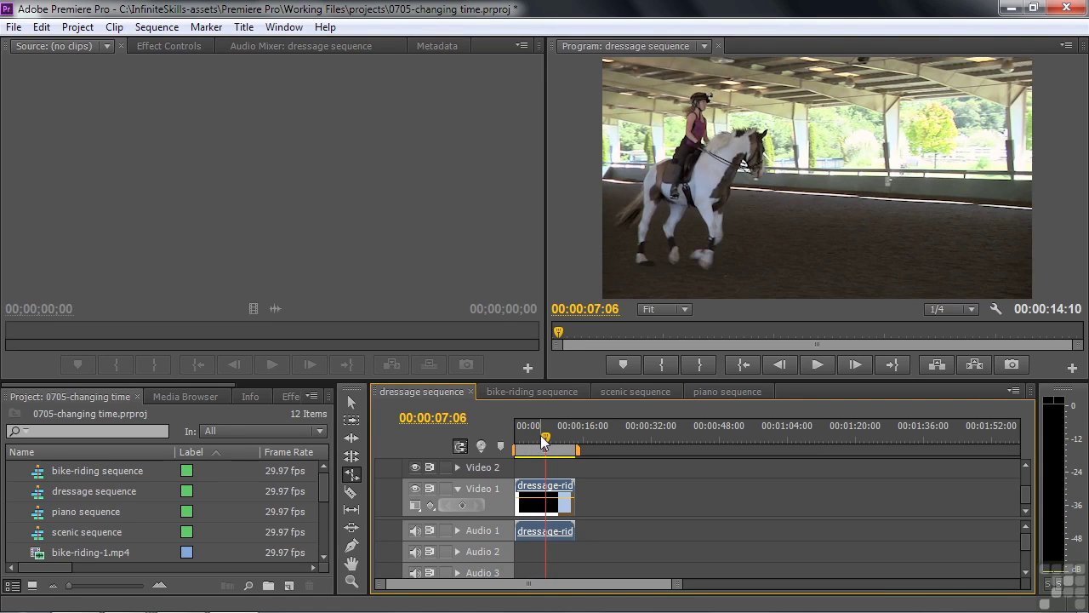
{"action": "left_click_drag", "start_coordinate": [545, 443], "coordinate": [548, 449]}
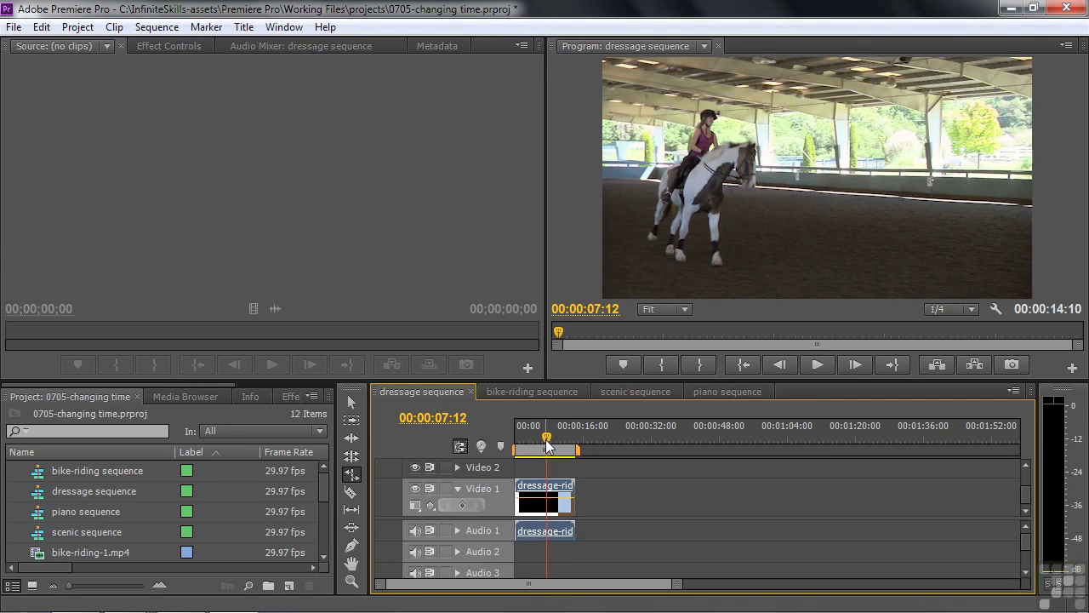
{"action": "mouse_move", "coordinate": [548, 448]}
{"action": "left_mouse_down"}
{"action": "mouse_move", "coordinate": [529, 448]}
{"action": "mouse_move", "coordinate": [534, 436]}
{"action": "left_mouse_up"}
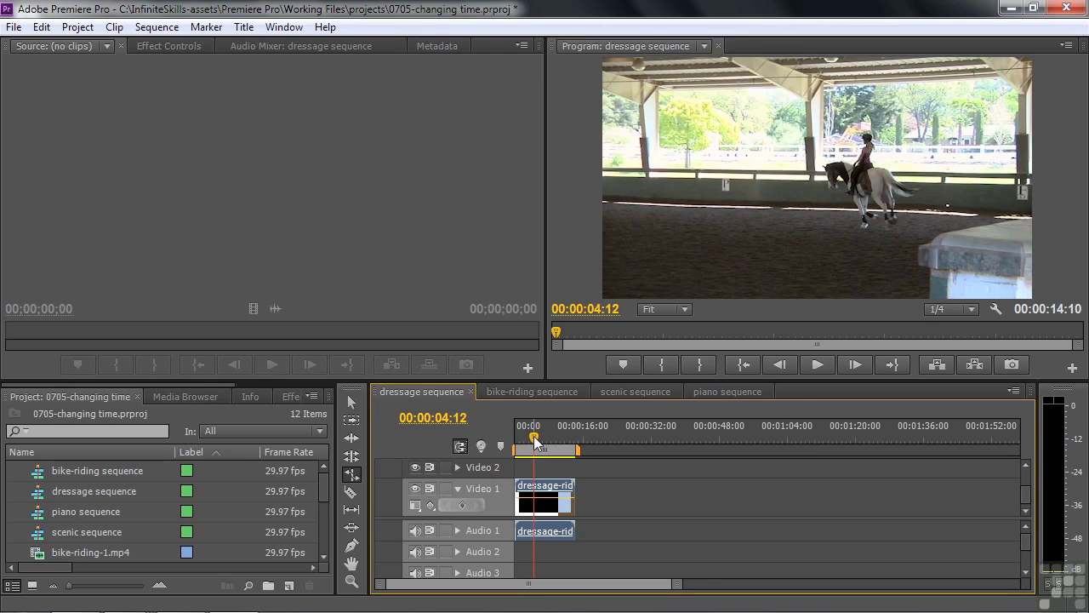
- Check the dressage clip's Effect Controls, then bring up the bike-riding sequence
{"action": "left_click", "coordinate": [173, 50]}
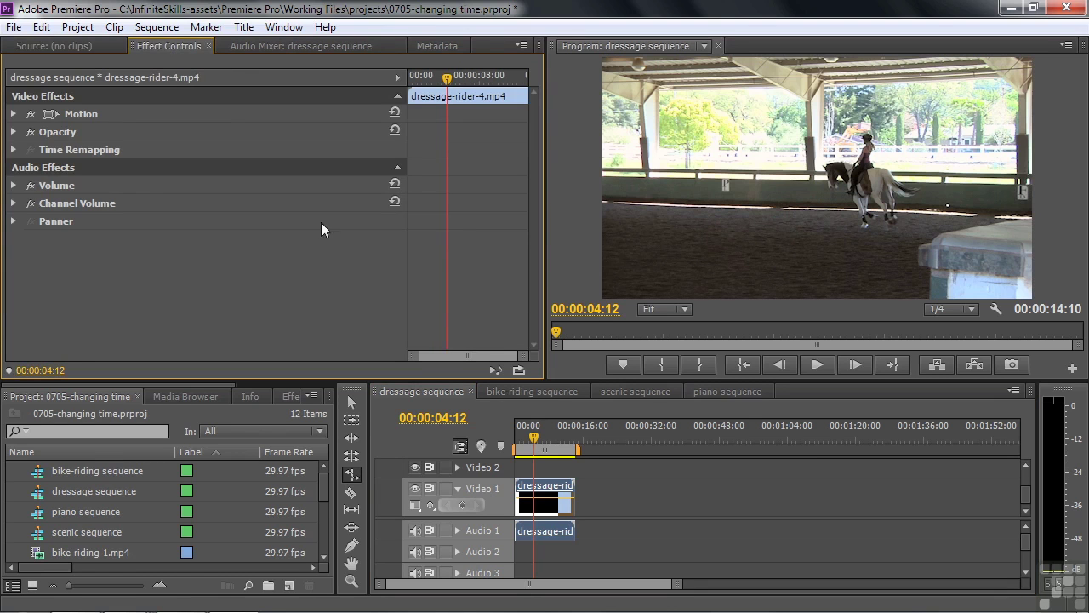
{"action": "left_click", "coordinate": [60, 48]}
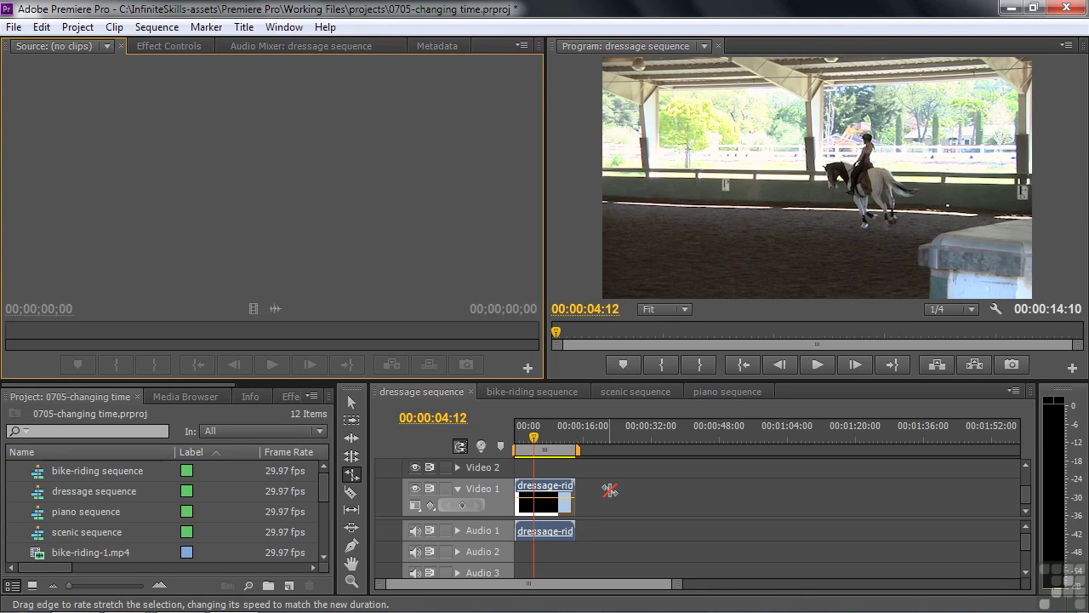
{"action": "left_click", "coordinate": [531, 390]}
- Rate-stretch bike-riding-2 longer so the bike-riding sequence runs 00:00:39:22
{"action": "left_click_drag", "start_coordinate": [594, 443], "coordinate": [568, 451]}
{"action": "key", "text": "space"}
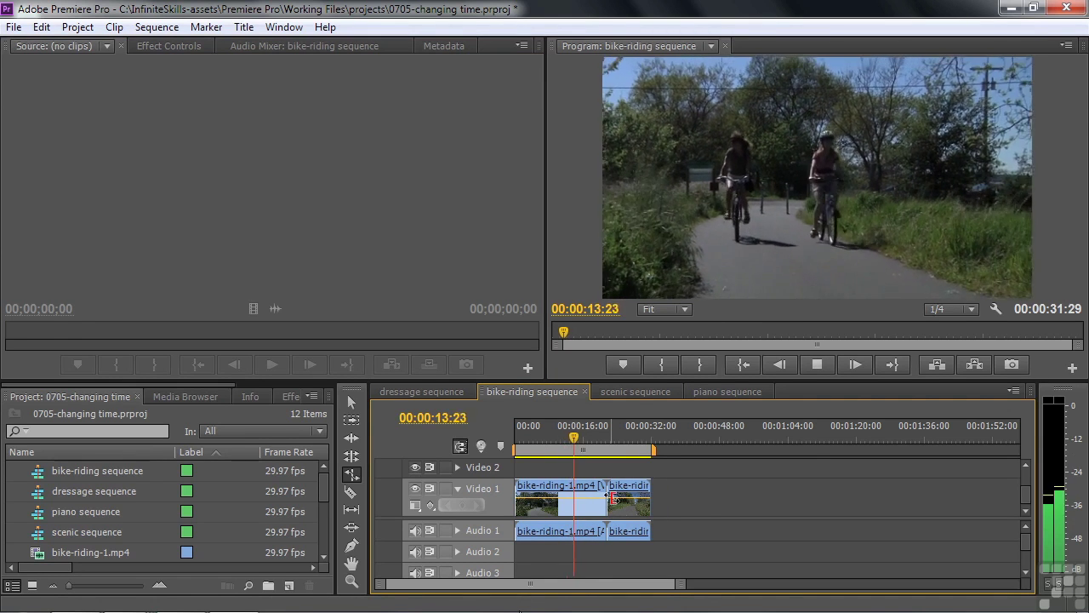
{"action": "key", "text": "space"}
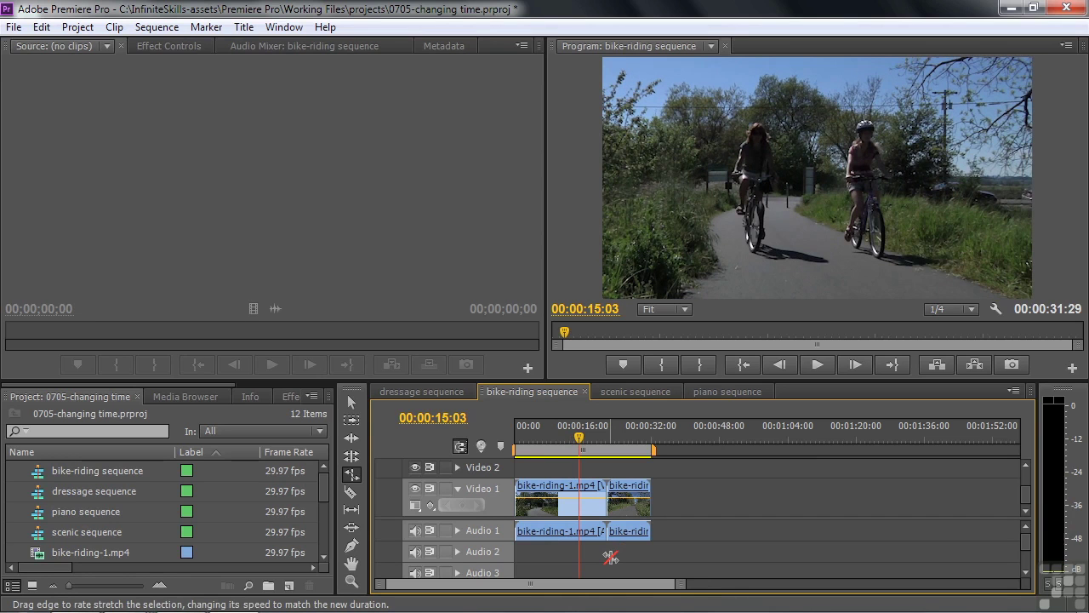
{"action": "left_click_drag", "start_coordinate": [651, 490], "coordinate": [683, 494]}
{"action": "right_click", "coordinate": [655, 501]}
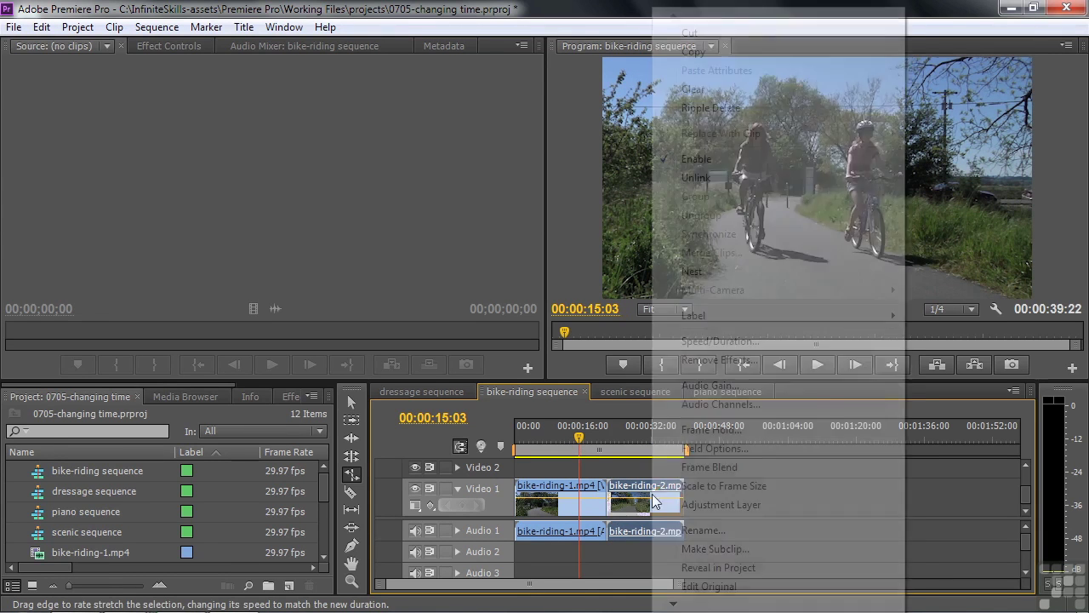
{"action": "left_click", "coordinate": [706, 340]}
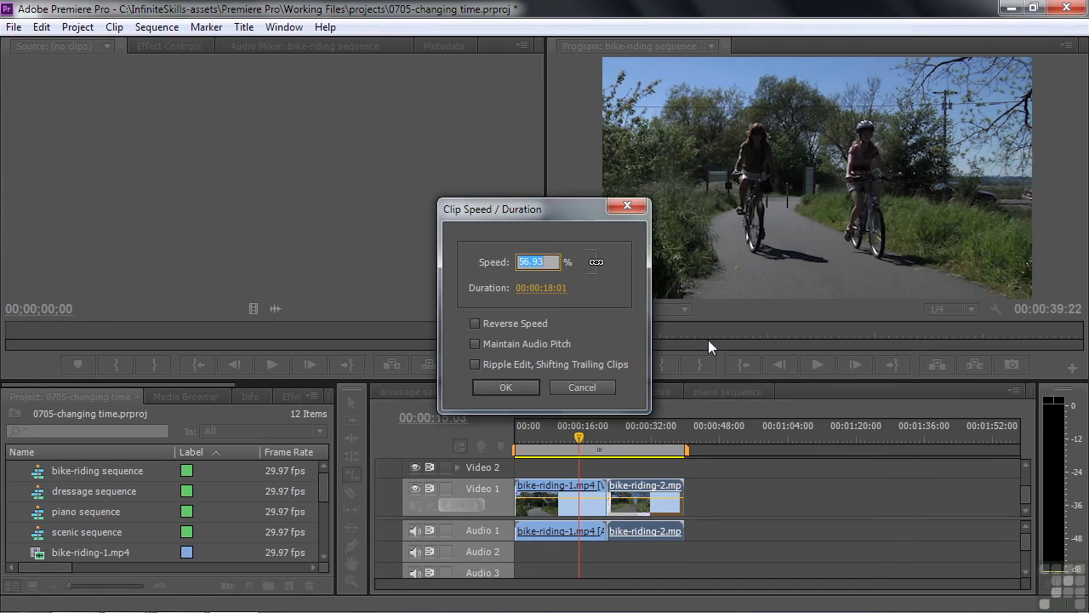
{"action": "left_click", "coordinate": [581, 387]}
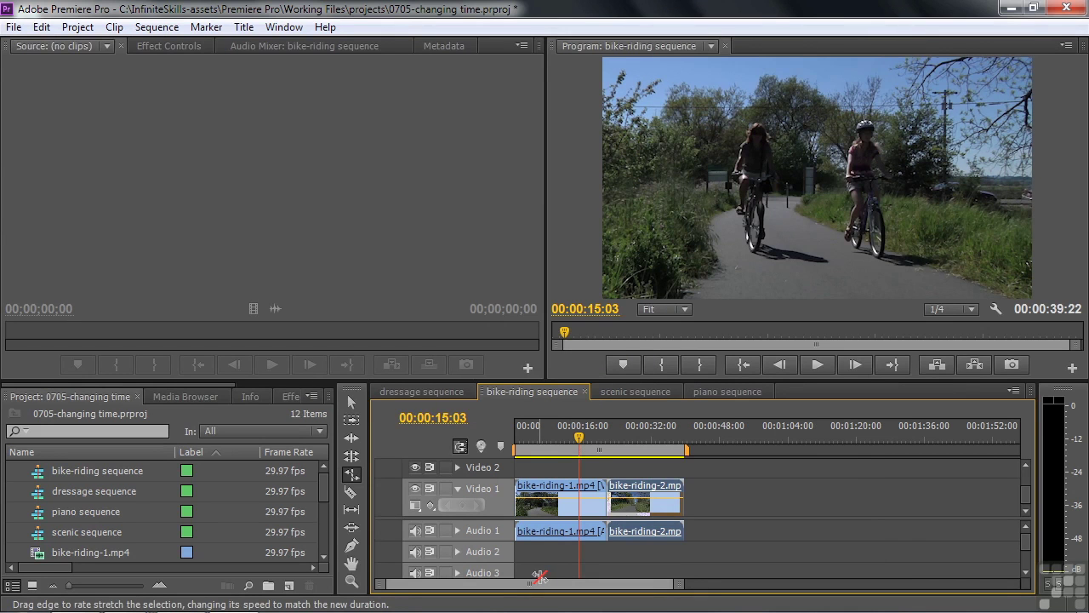
{"action": "key", "text": "="}
{"action": "key", "text": "="}
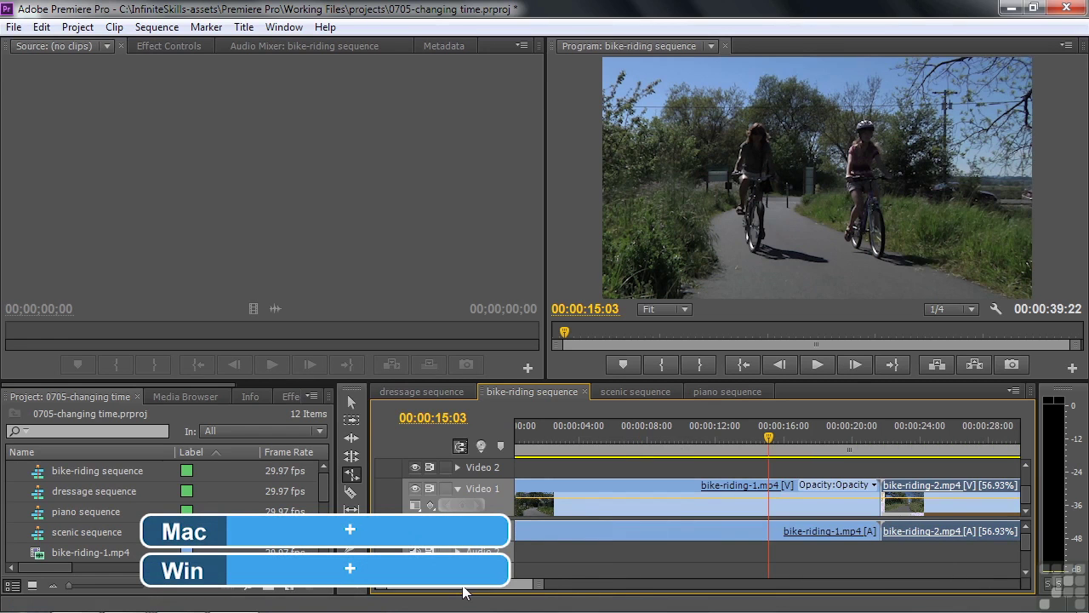
{"action": "scroll", "coordinate": [468, 588], "scroll_direction": "down", "scroll_amount": 5}
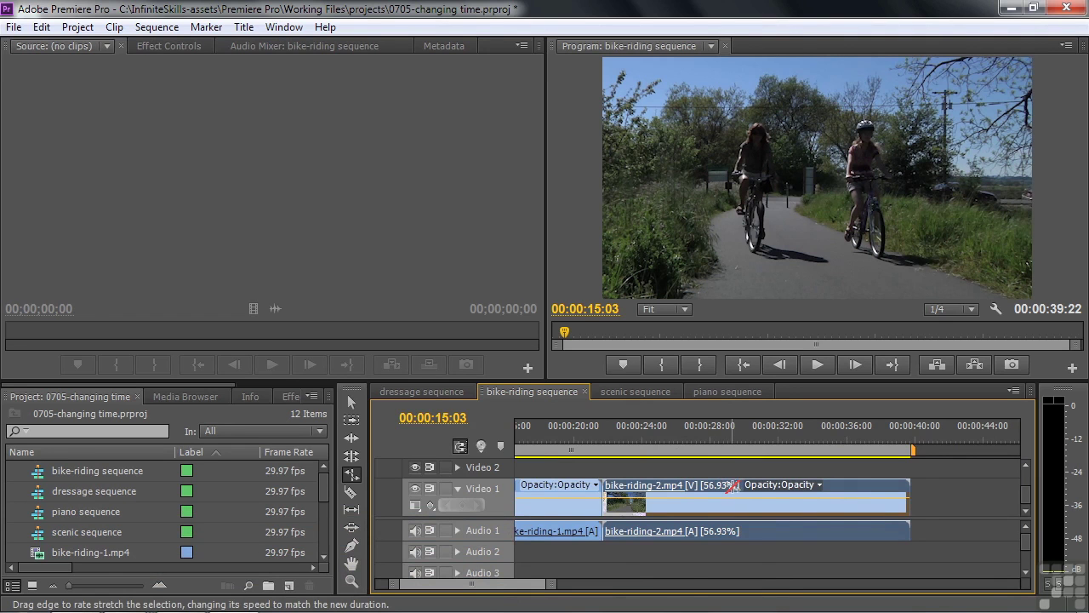
{"action": "key", "text": "ctrl+z"}
{"action": "key", "text": "ctrl+z"}
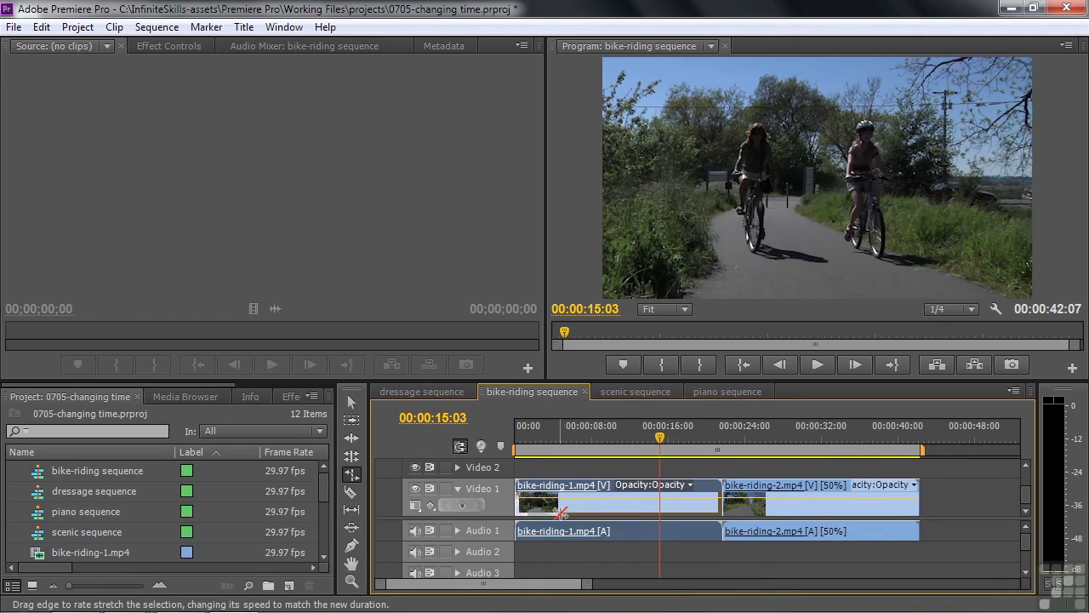
{"action": "key", "text": "ctrl+z"}
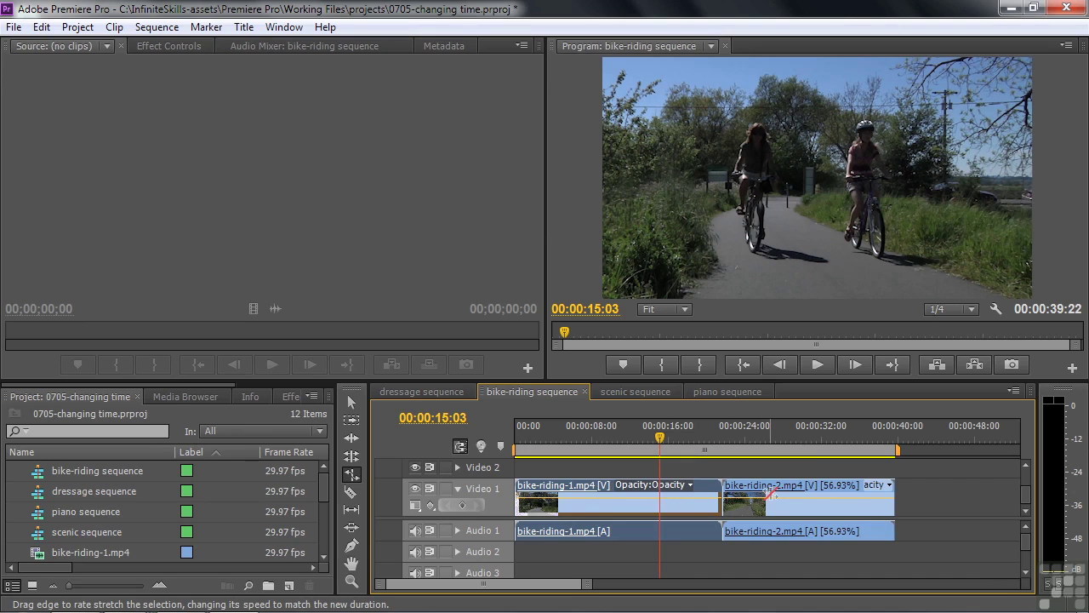
{"action": "key", "text": "ctrl+a"}
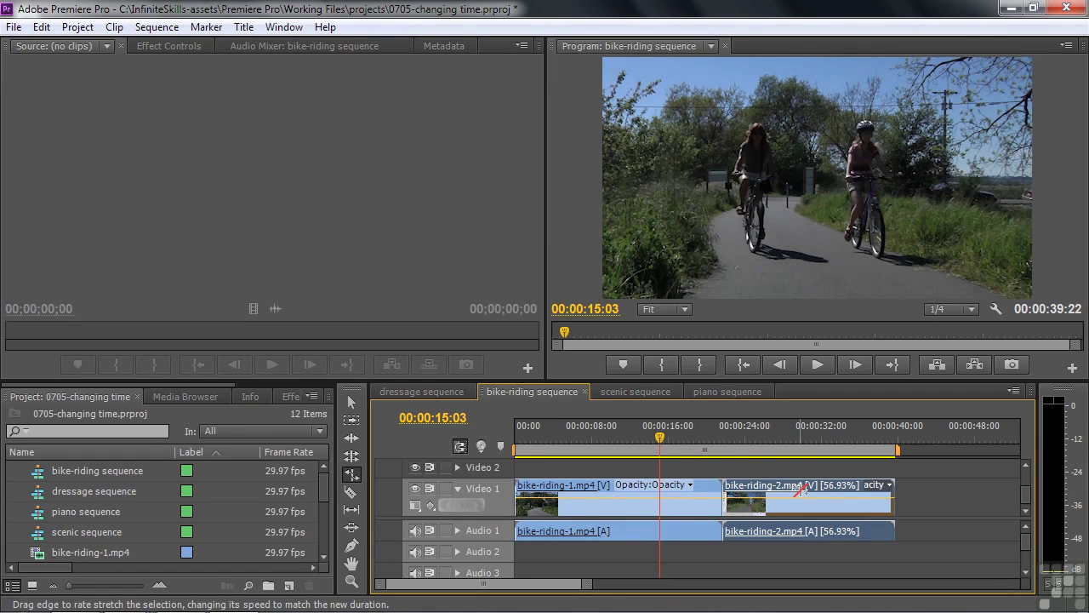
{"action": "left_click_drag", "start_coordinate": [685, 436], "coordinate": [760, 436]}
{"action": "key", "text": "space"}
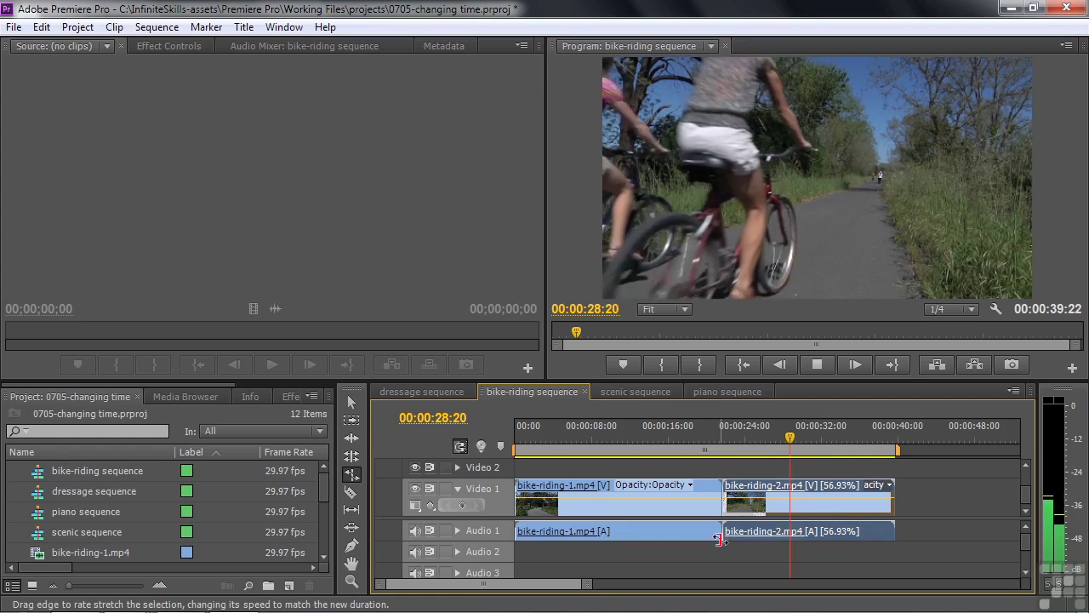
{"action": "key", "text": "space"}
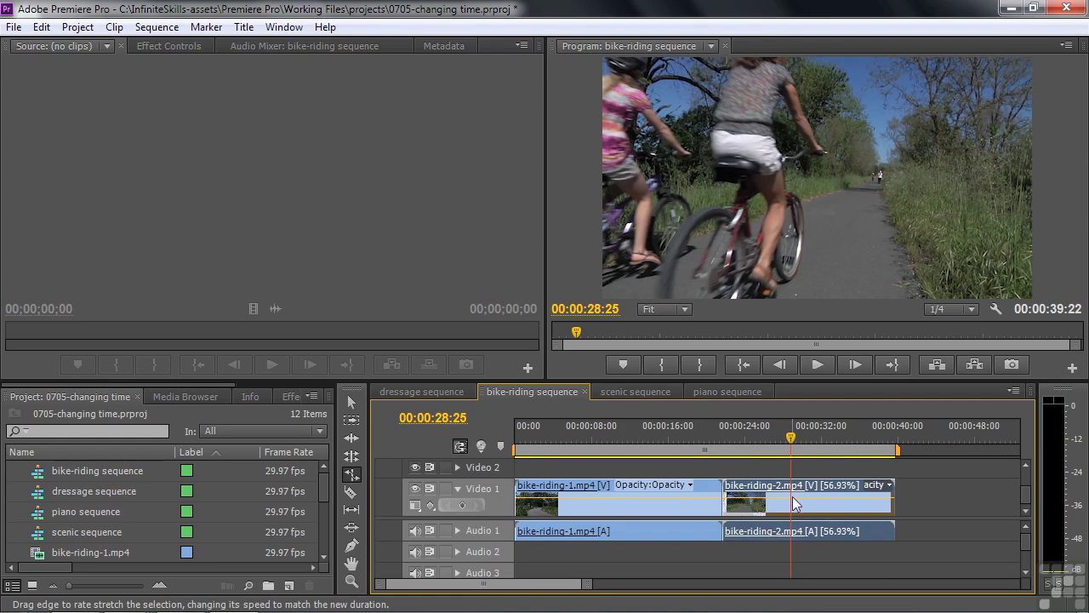
- Set bike-riding-2 to 200% speed with Maintain Audio Pitch and Ripple Edit checked
{"action": "right_click", "coordinate": [793, 496]}
{"action": "left_click", "coordinate": [847, 340]}
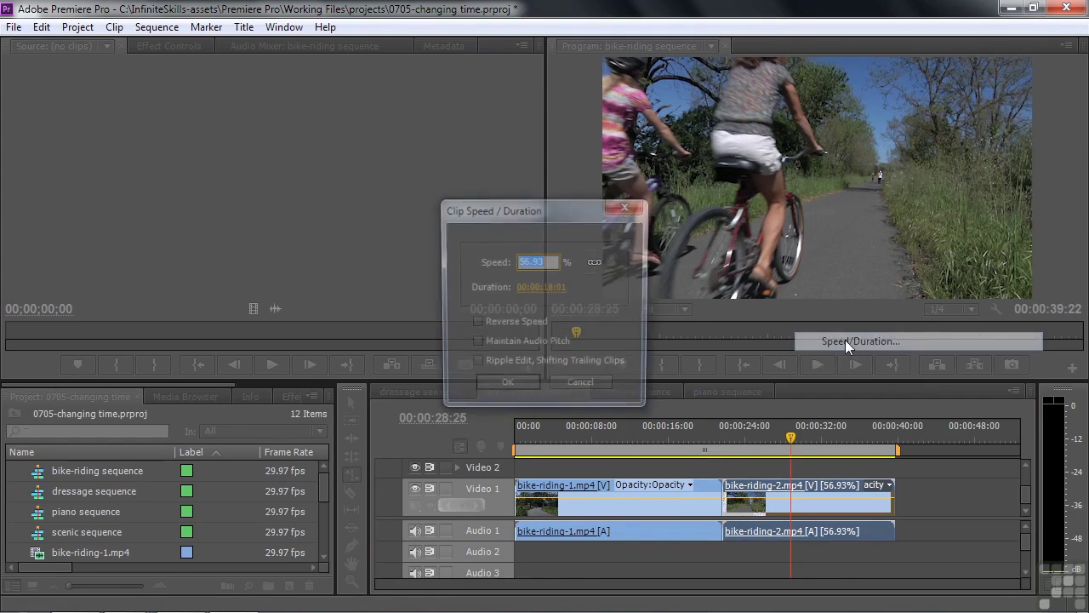
{"action": "type", "text": "200"}
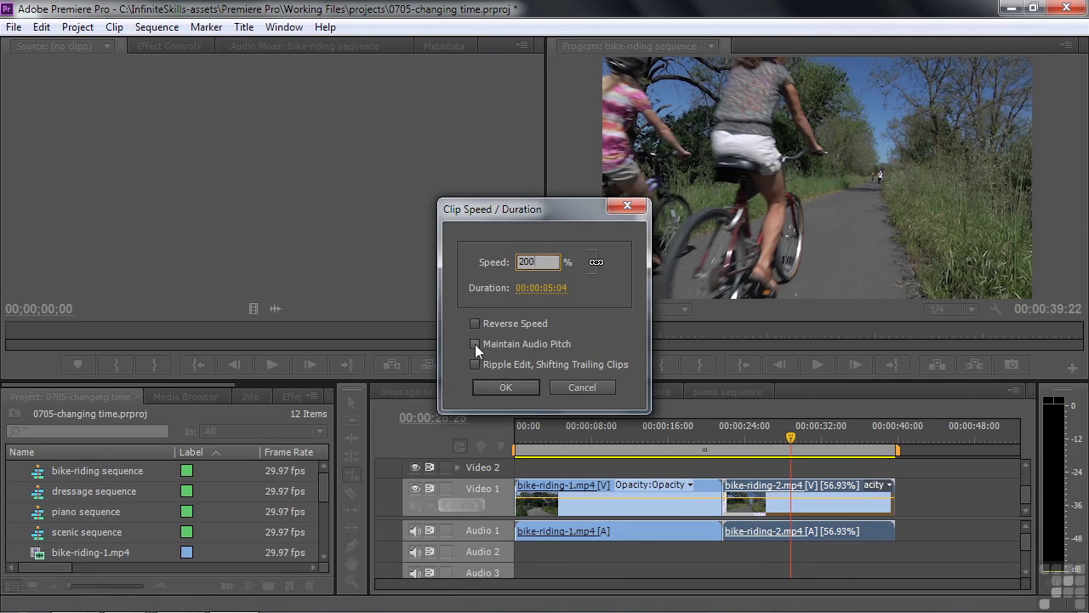
{"action": "left_click", "coordinate": [475, 344]}
{"action": "left_click", "coordinate": [475, 362]}
{"action": "left_click", "coordinate": [508, 386]}
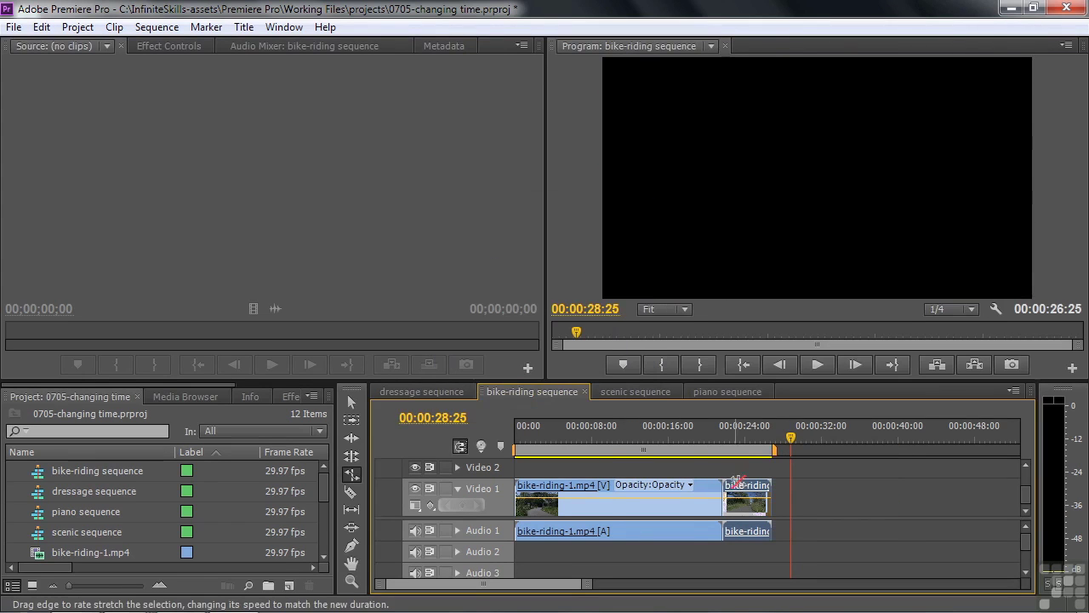
- Set bike-riding-1 to 200% speed with Maintain Audio Pitch
{"action": "right_click", "coordinate": [639, 493]}
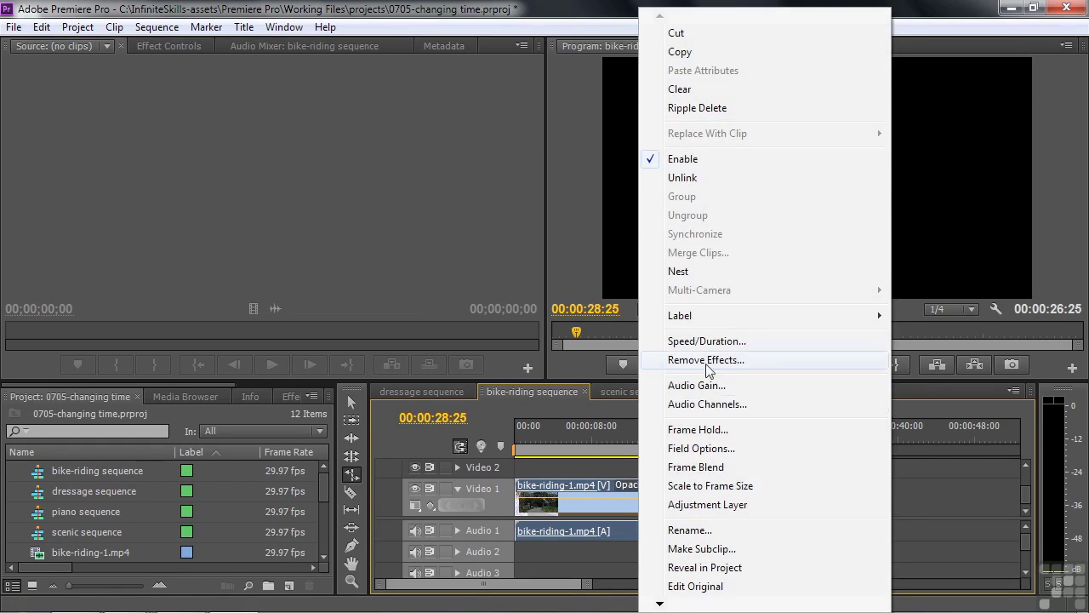
{"action": "left_click", "coordinate": [681, 341]}
{"action": "type", "text": "200"}
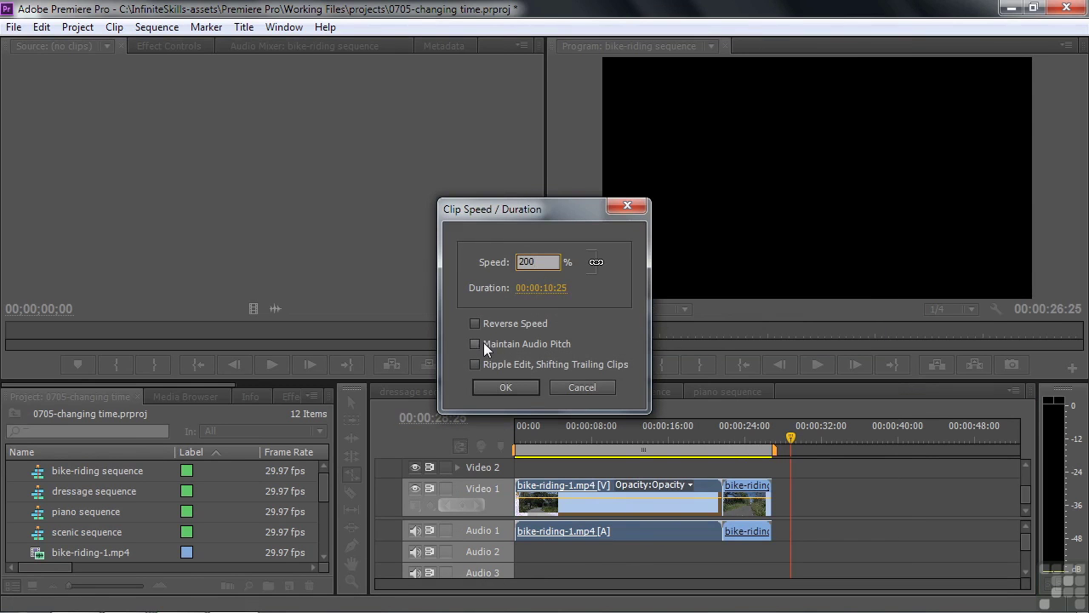
{"action": "left_click", "coordinate": [480, 344]}
{"action": "left_click", "coordinate": [502, 387]}
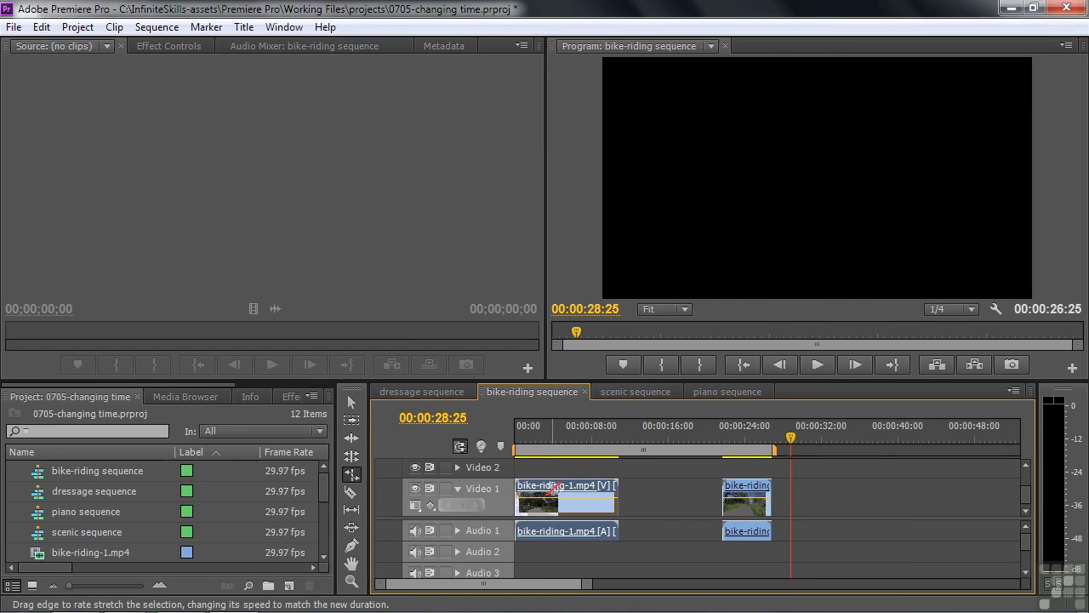
- Ripple-trim the start of bike-riding-1 and move bike-riding-2 against it
{"action": "left_click_drag", "start_coordinate": [789, 443], "coordinate": [569, 452]}
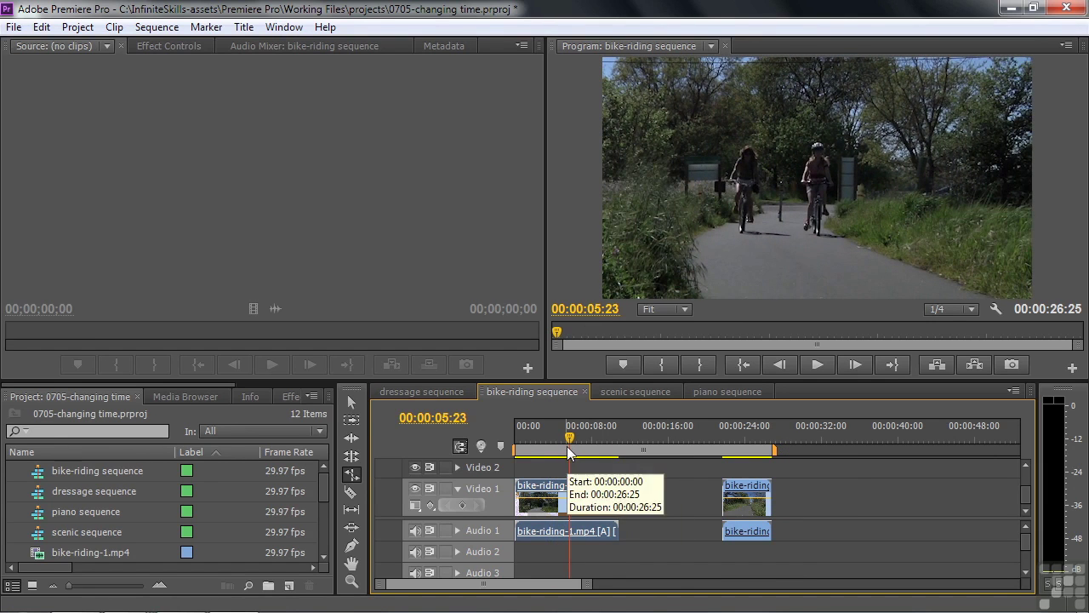
{"action": "left_click", "coordinate": [352, 475]}
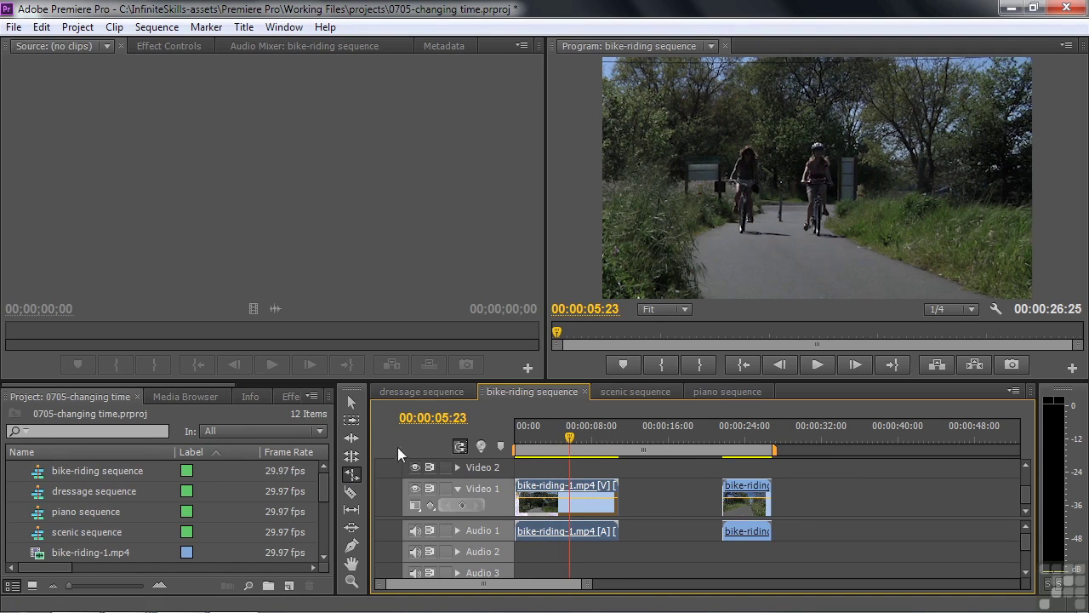
{"action": "left_click", "coordinate": [351, 402]}
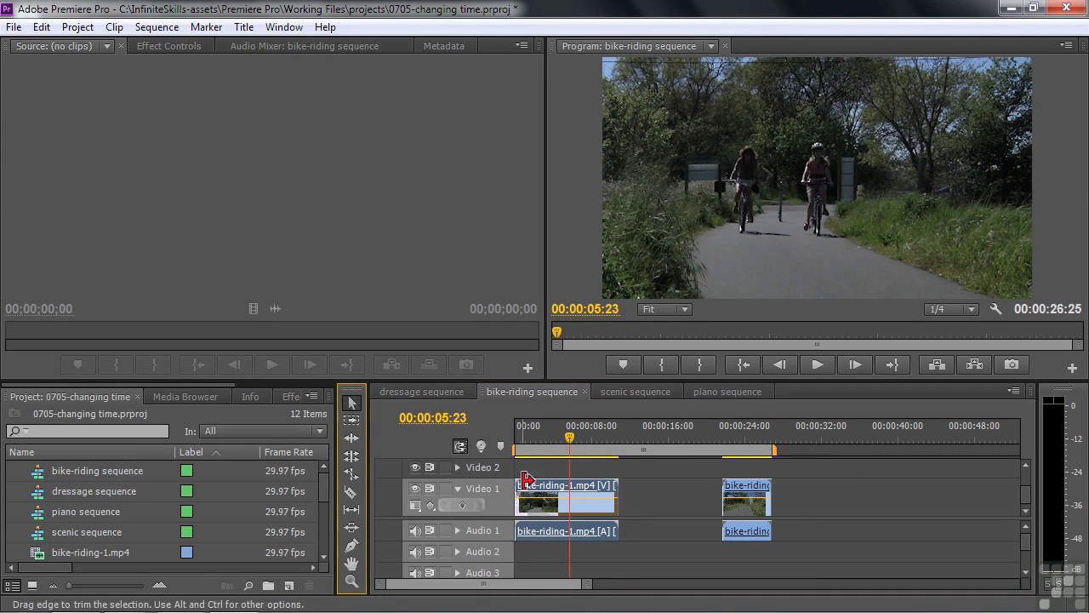
{"action": "left_click_drag", "start_coordinate": [525, 486], "coordinate": [576, 491]}
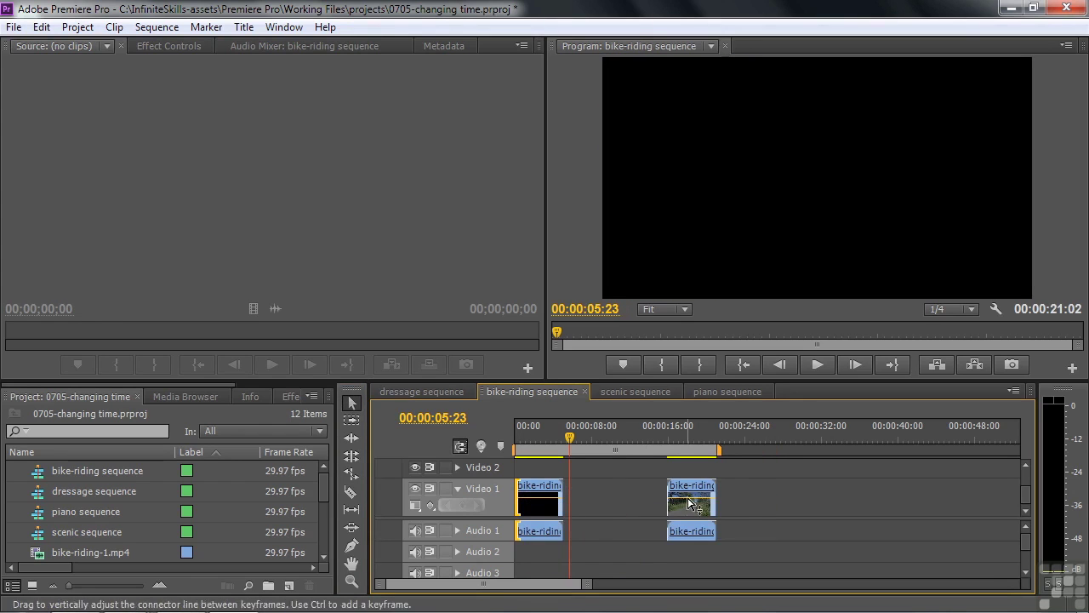
{"action": "left_click_drag", "start_coordinate": [681, 487], "coordinate": [576, 490]}
- Ripple-trim the clip junction so the sequence lasts 00:00:06:28, playhead back at start
{"action": "mouse_move", "coordinate": [570, 440]}
{"action": "left_mouse_down"}
{"action": "mouse_move", "coordinate": [583, 451]}
{"action": "mouse_move", "coordinate": [577, 440]}
{"action": "left_mouse_up"}
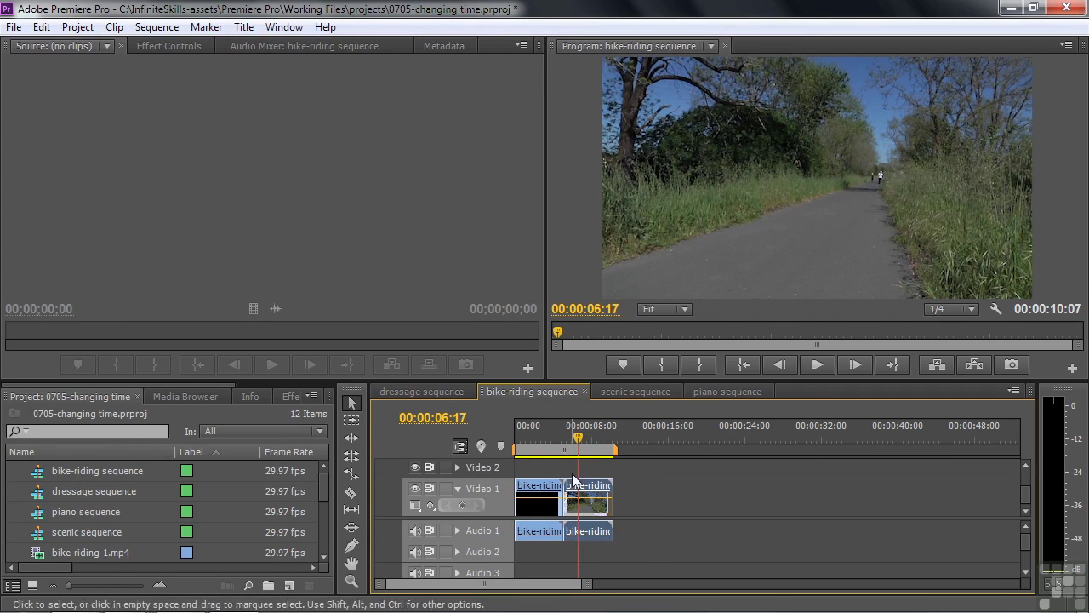
{"action": "left_click", "coordinate": [568, 487]}
{"action": "left_click", "coordinate": [575, 489]}
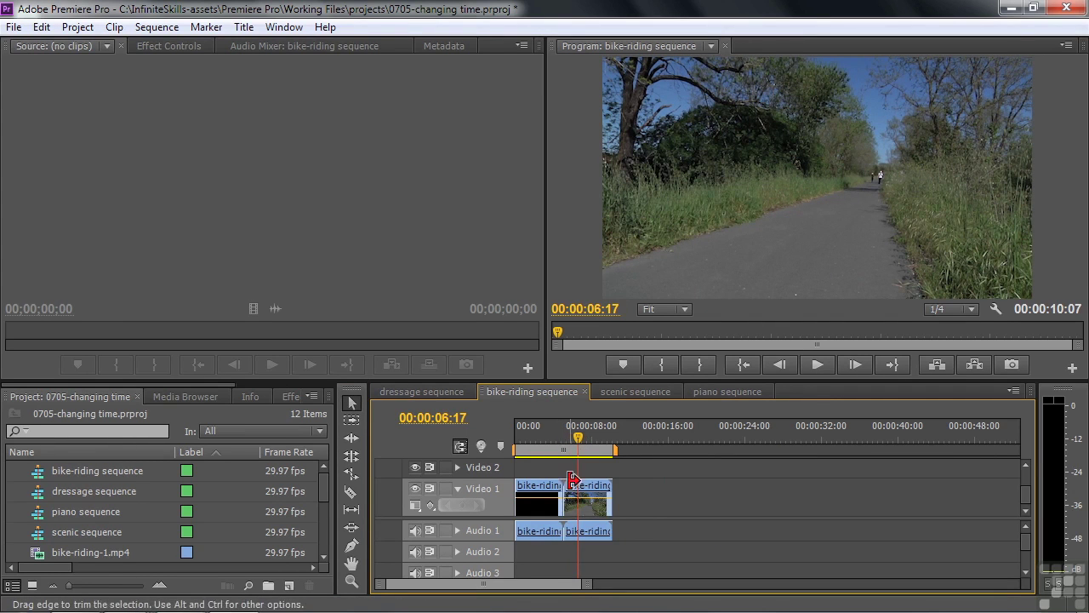
{"action": "left_click_drag", "start_coordinate": [570, 484], "coordinate": [544, 453]}
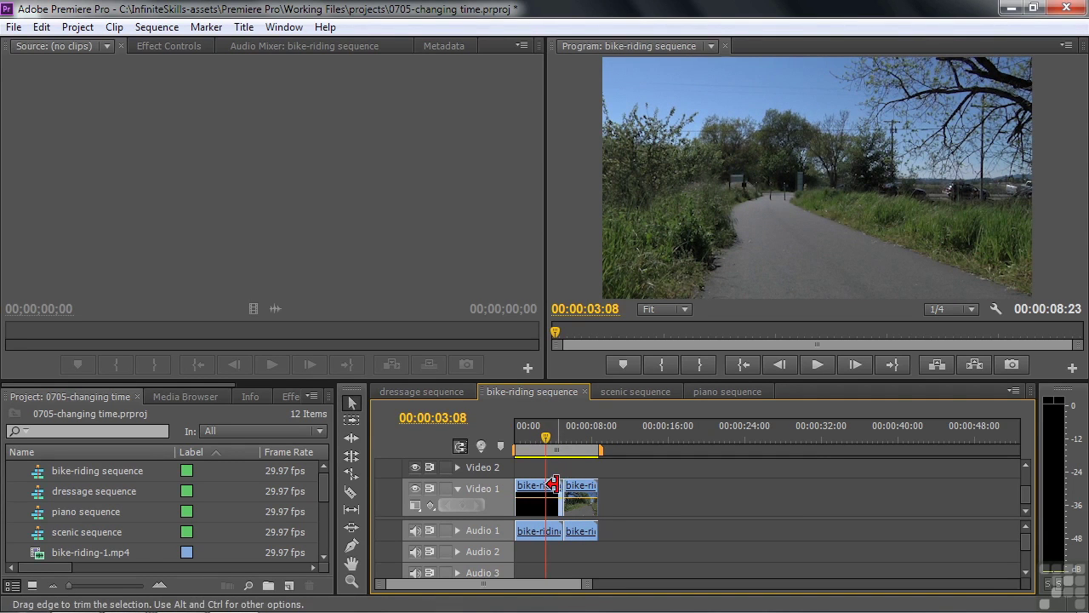
{"action": "left_click_drag", "start_coordinate": [553, 487], "coordinate": [543, 481]}
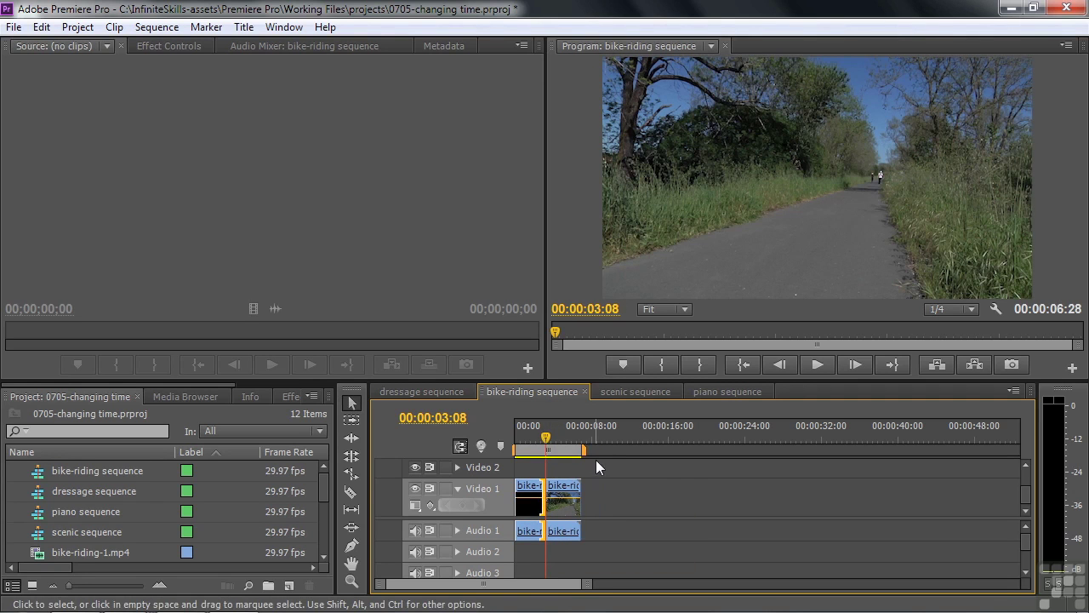
{"action": "left_click_drag", "start_coordinate": [545, 438], "coordinate": [491, 449]}
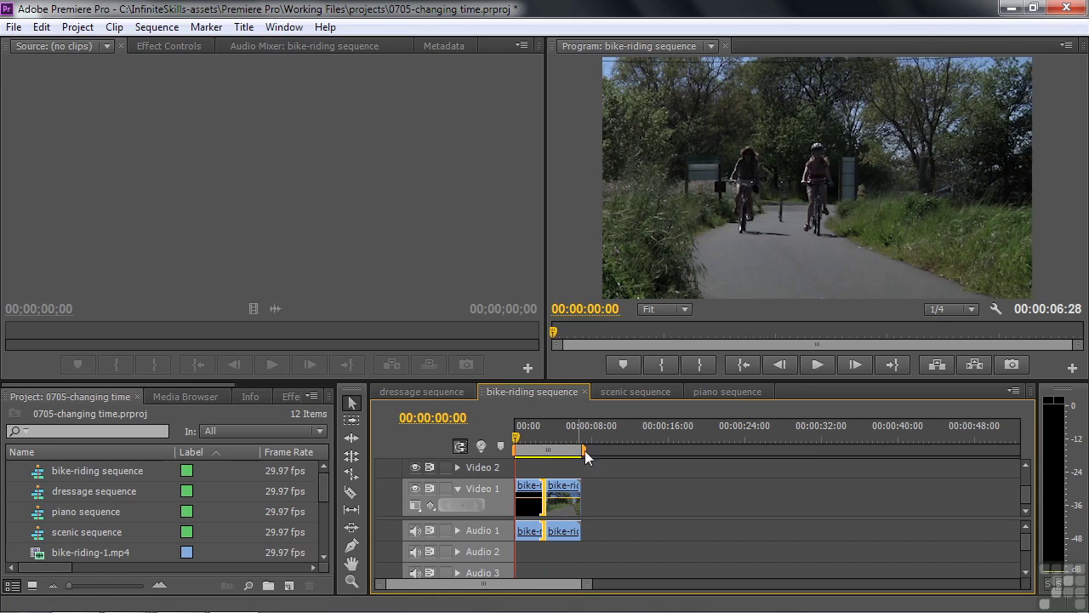
- Preview the bike-riding sequence, then select the five source clips from bike-riding-1.mp4 to piano-4.mp4
{"action": "key", "text": "Return"}
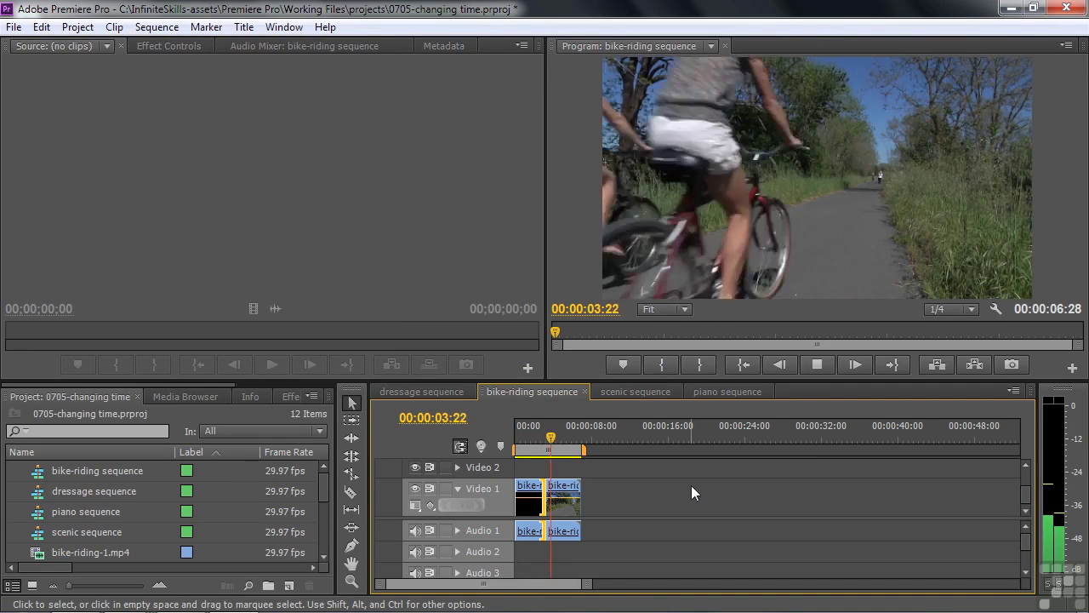
{"action": "key", "text": "space"}
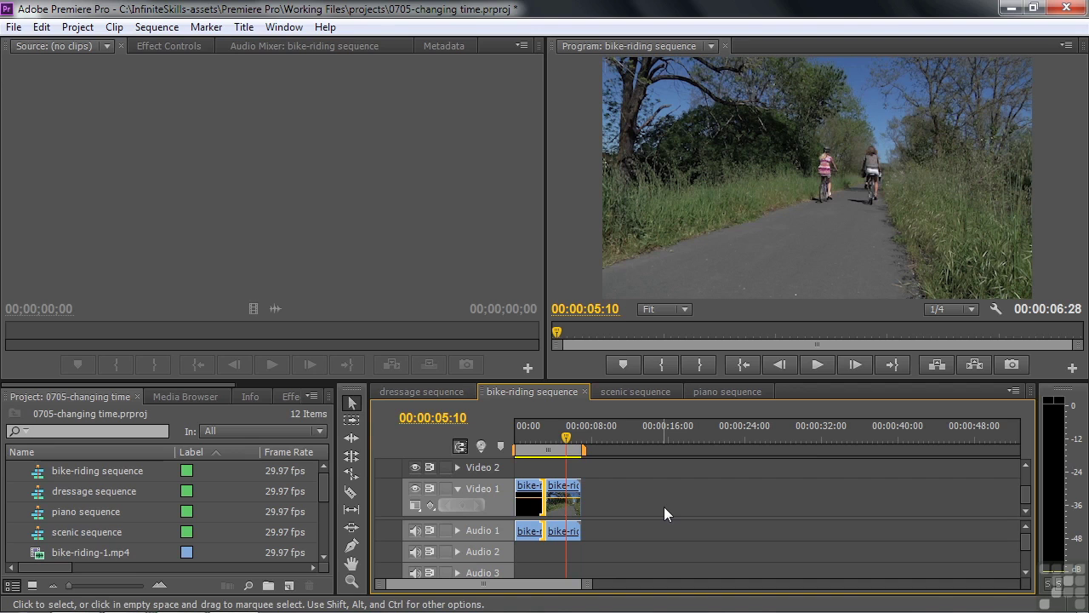
{"action": "left_click_drag", "start_coordinate": [323, 490], "coordinate": [314, 512]}
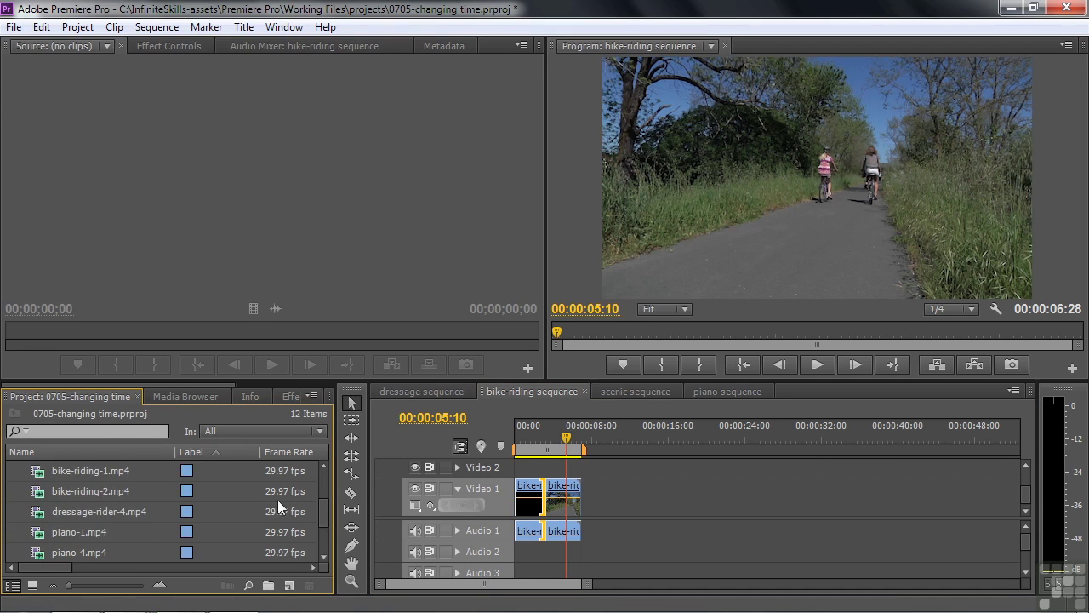
{"action": "left_click", "coordinate": [53, 473]}
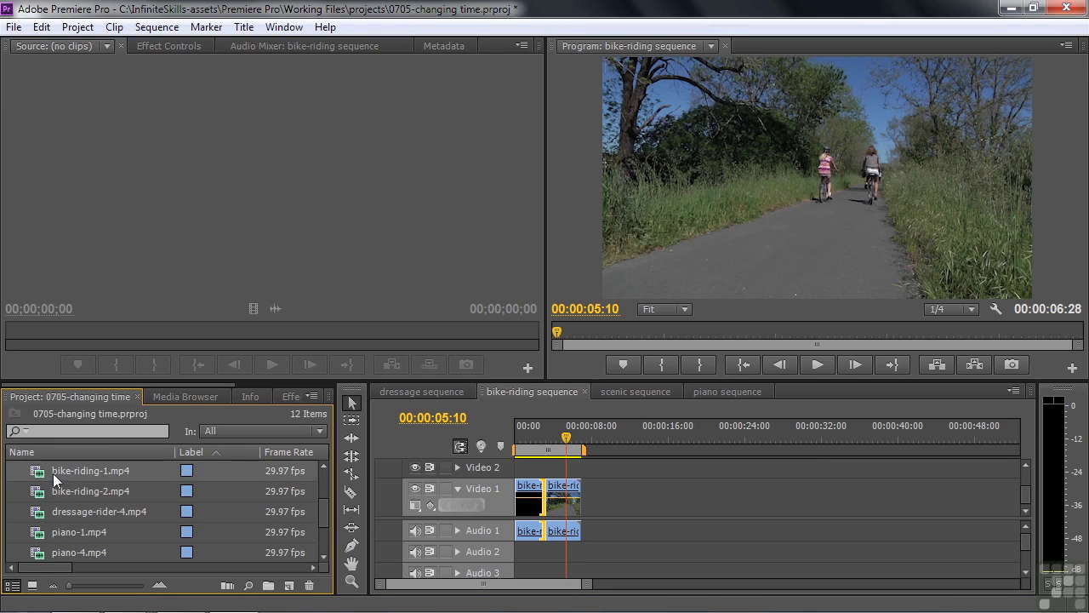
{"action": "left_click", "coordinate": [37, 554], "text": "ctrl"}
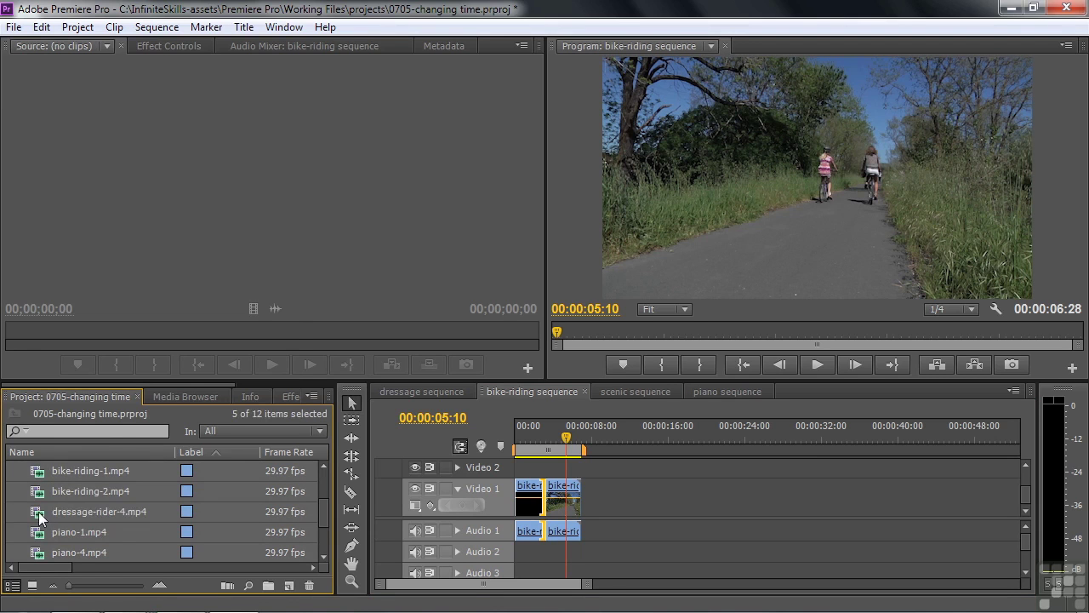
- Cancel Speed/Duration for the selected source clips, leaving their speed unchanged, and show the scenic sequence
{"action": "right_click", "coordinate": [44, 515]}
{"action": "left_click", "coordinate": [106, 348]}
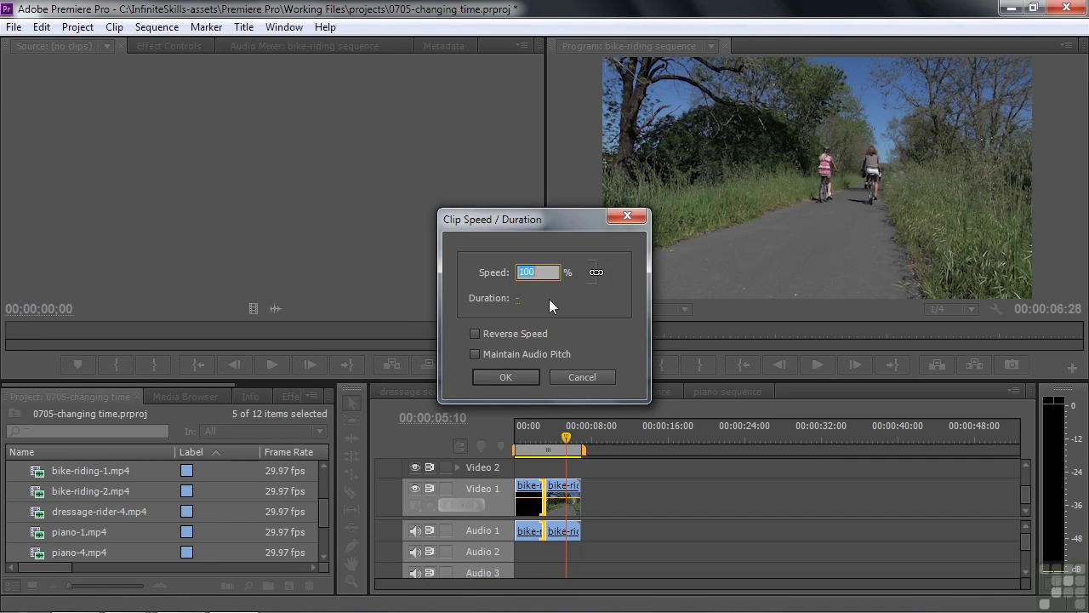
{"action": "left_click", "coordinate": [587, 378]}
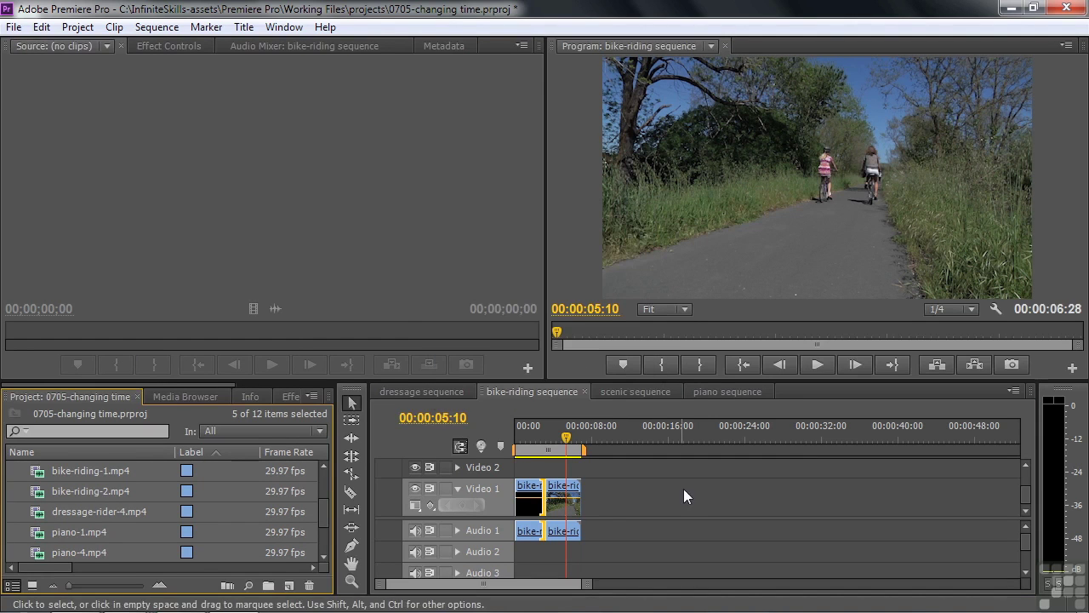
{"action": "left_click", "coordinate": [636, 392]}
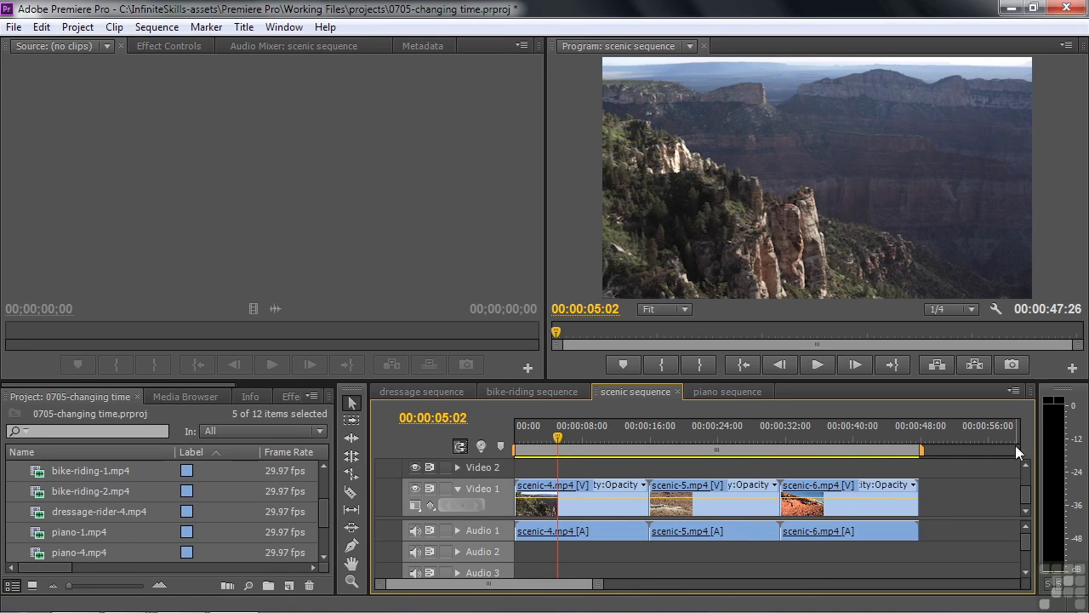
- Set scenic-4's duration to 00:00:16:19 (95.59% speed) with audio pitch maintained
{"action": "right_click", "coordinate": [579, 510]}
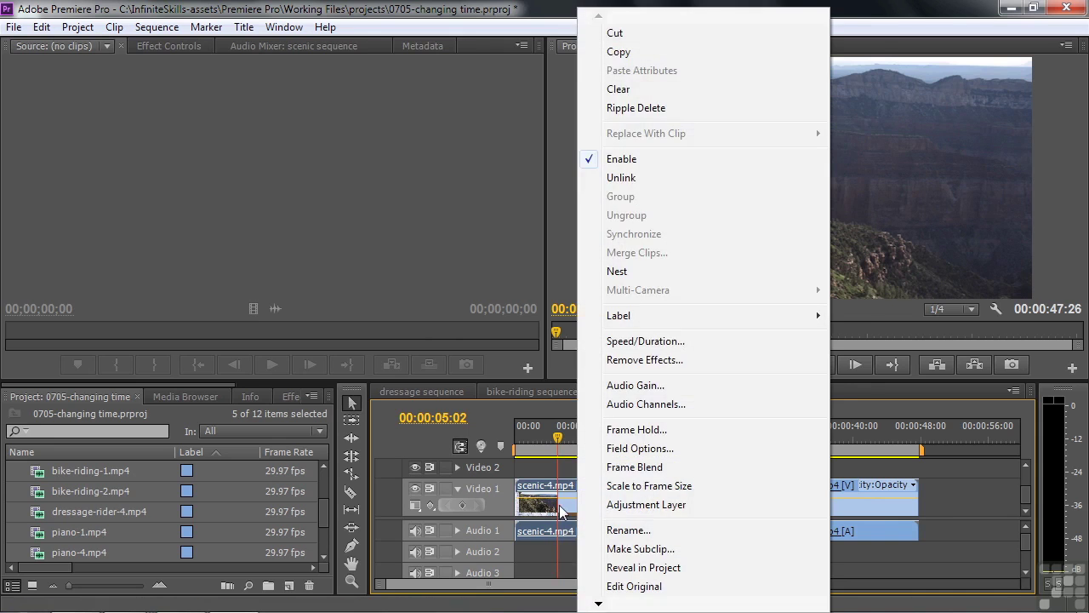
{"action": "left_click", "coordinate": [661, 343]}
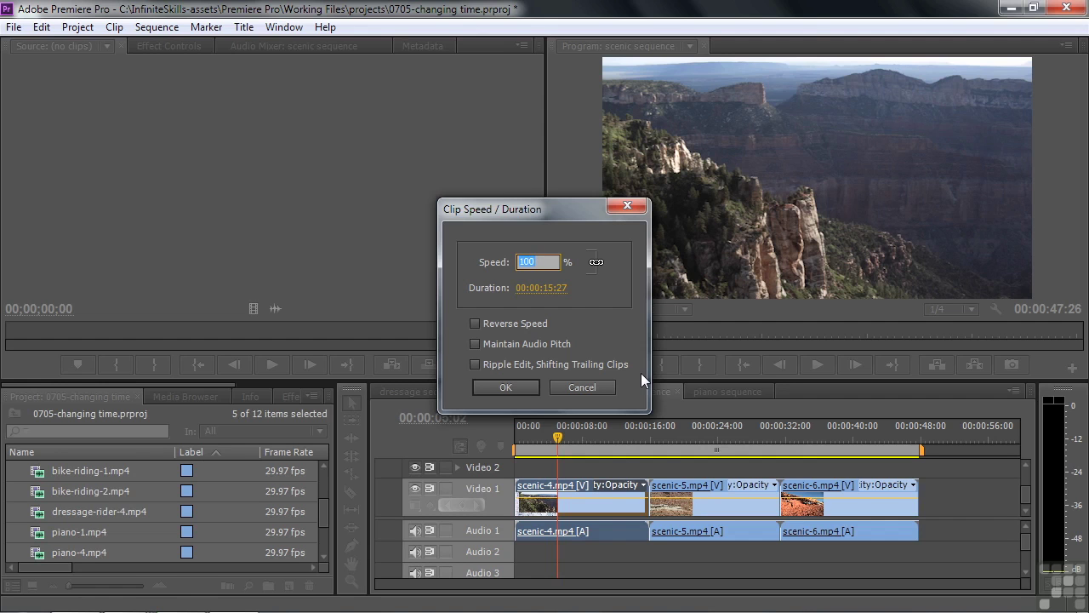
{"action": "left_click", "coordinate": [573, 296]}
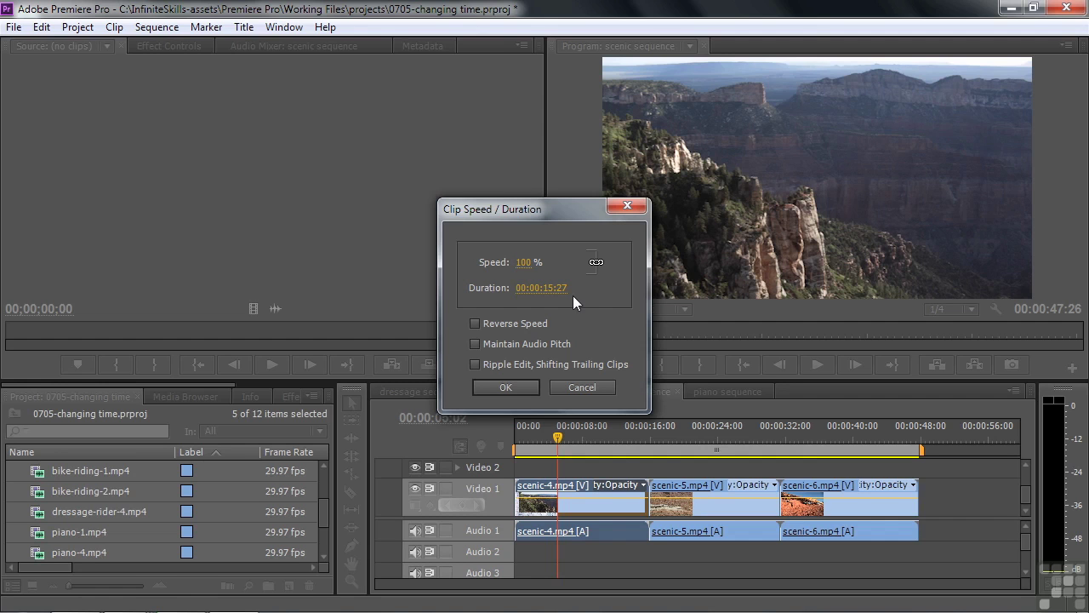
{"action": "left_click", "coordinate": [547, 287]}
{"action": "left_click", "coordinate": [568, 288]}
{"action": "key", "text": "BackSpace"}
{"action": "type", "text": "6"}
{"action": "key", "text": "BackSpace"}
{"action": "key", "text": "BackSpace"}
{"action": "type", "text": "19"}
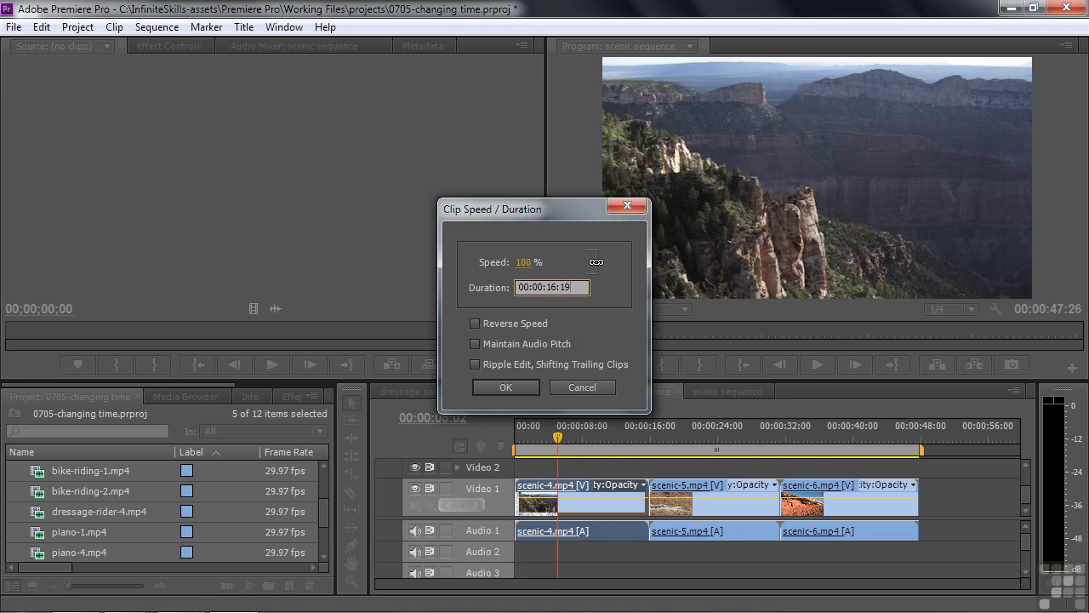
{"action": "left_click", "coordinate": [475, 343]}
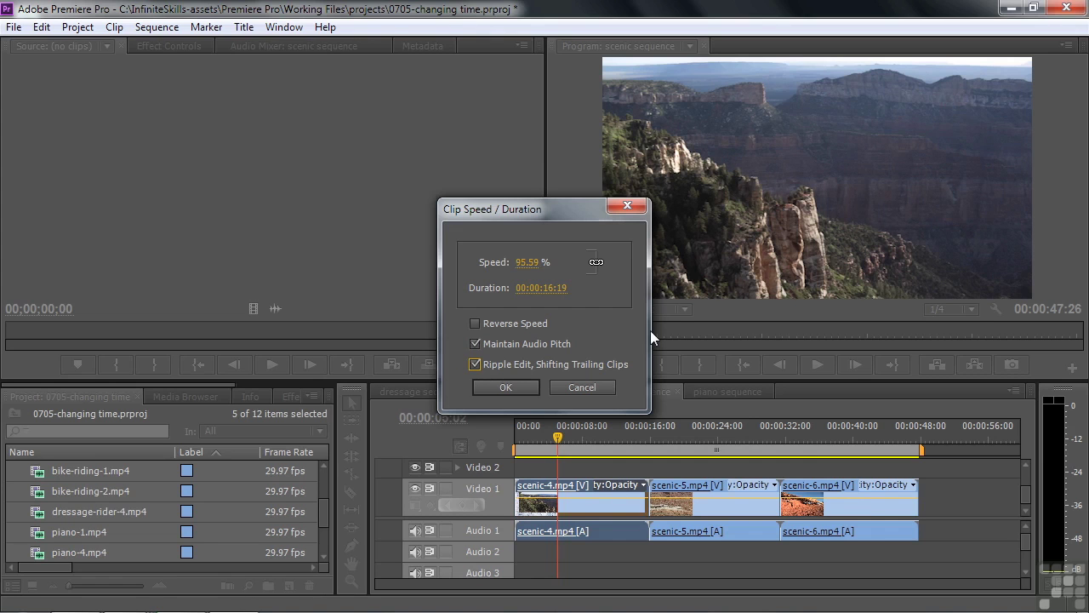
{"action": "left_click", "coordinate": [507, 388]}
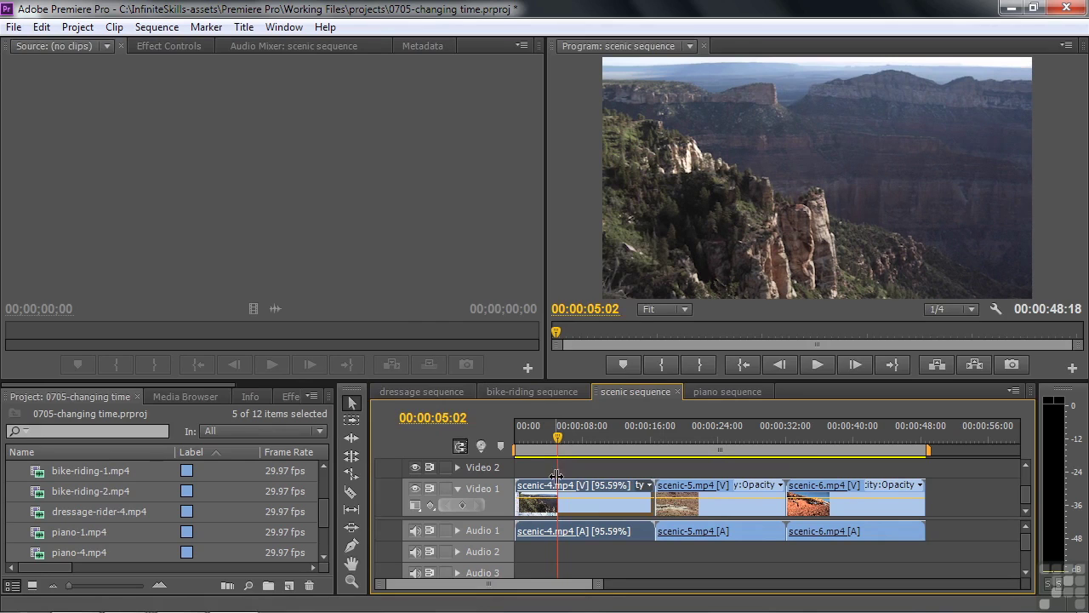
- Render and play back scenic-4, then select the scenic-5 clip
{"action": "key", "text": "Return"}
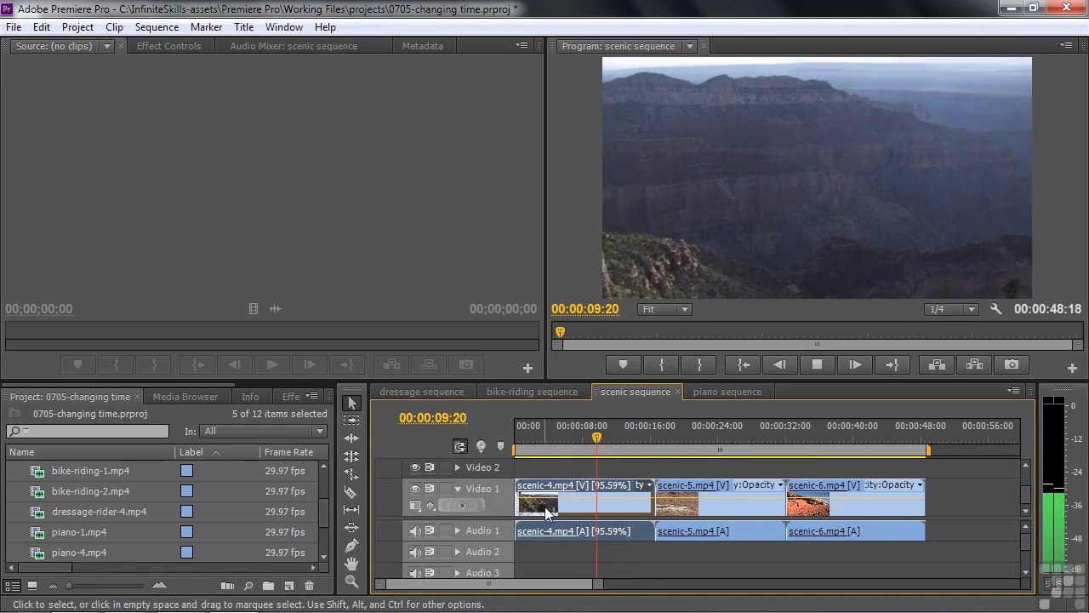
{"action": "key", "text": "space"}
{"action": "left_click", "coordinate": [699, 437]}
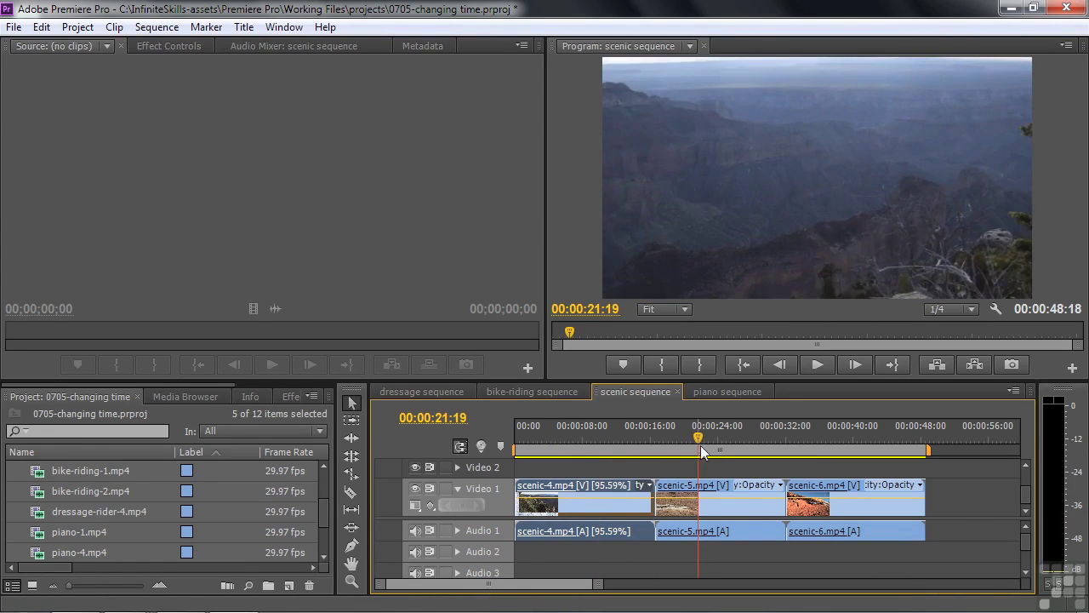
{"action": "left_click", "coordinate": [707, 509]}
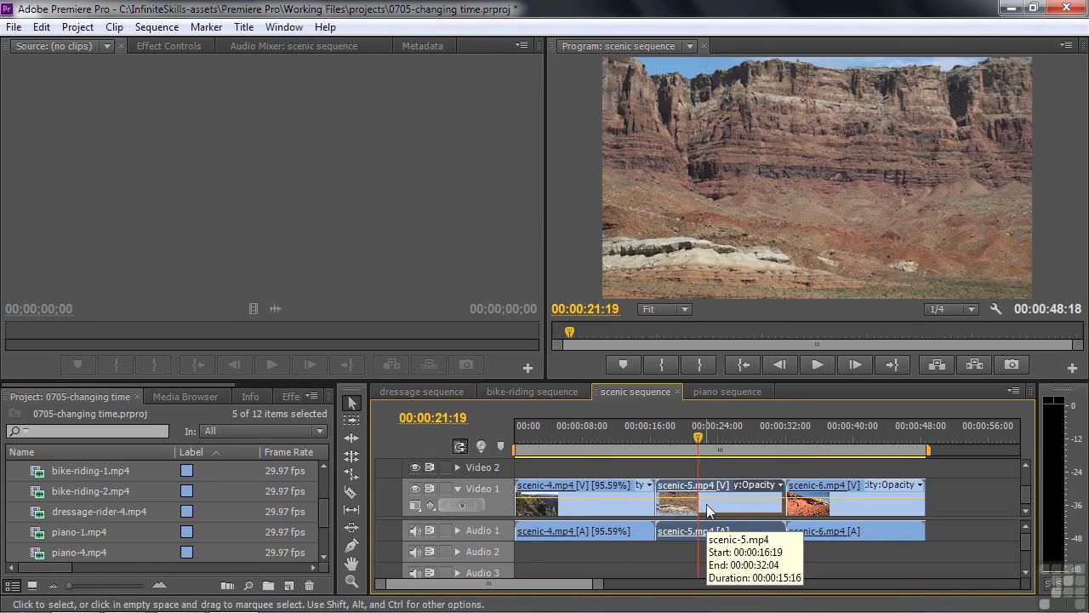
- Give scenic-5 a 00:00:16:08 duration (95.49% speed) with audio pitch maintained, rippling scenic-6 later
{"action": "right_click", "coordinate": [707, 505]}
{"action": "left_click", "coordinate": [766, 341]}
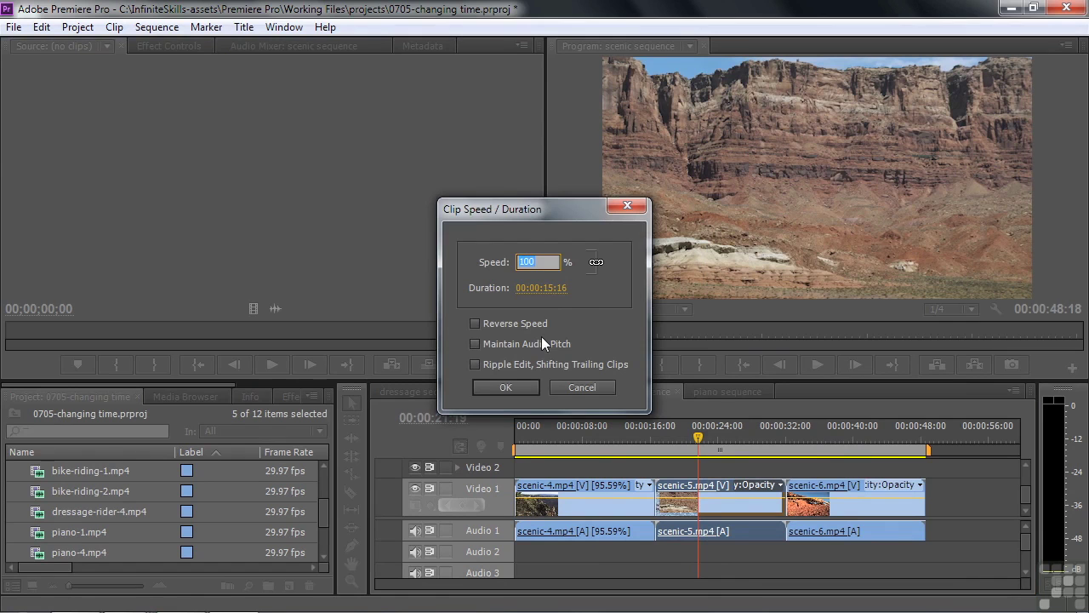
{"action": "left_click", "coordinate": [553, 291]}
{"action": "left_click", "coordinate": [583, 289]}
{"action": "left_click_drag", "start_coordinate": [583, 289], "coordinate": [551, 289]}
{"action": "type", "text": "16:16"}
{"action": "key", "text": "BackSpace"}
{"action": "key", "text": "BackSpace"}
{"action": "type", "text": "5"}
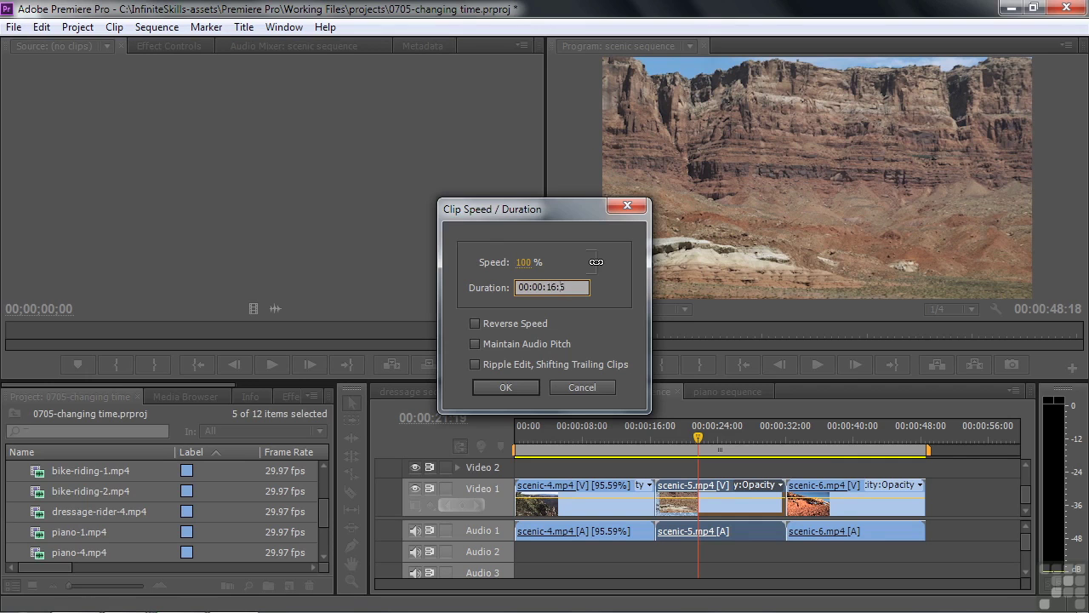
{"action": "type", "text": "85"}
{"action": "left_click", "coordinate": [474, 345]}
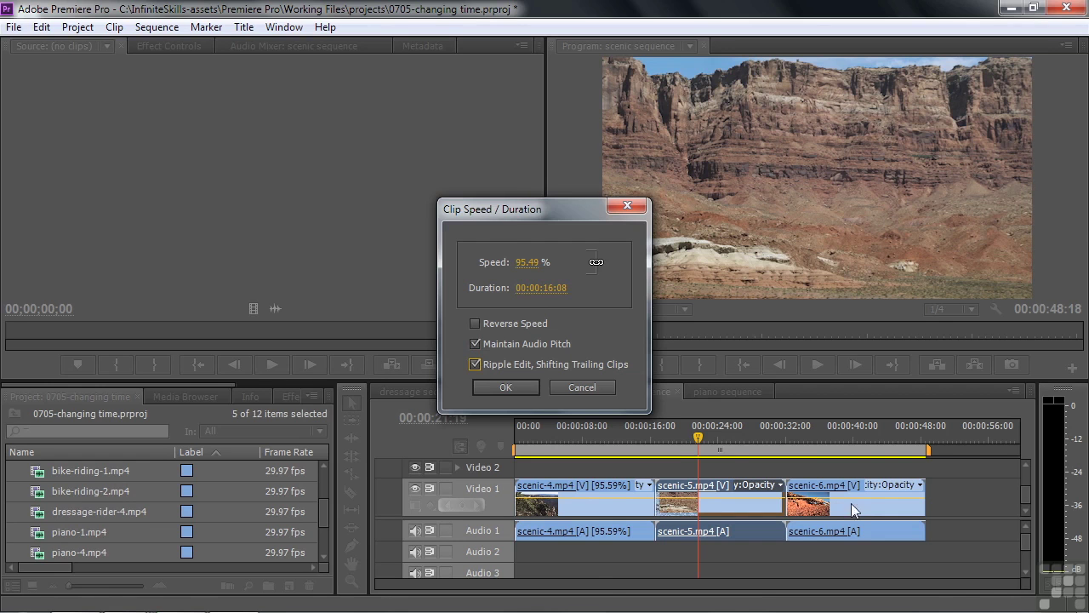
{"action": "left_click", "coordinate": [509, 387]}
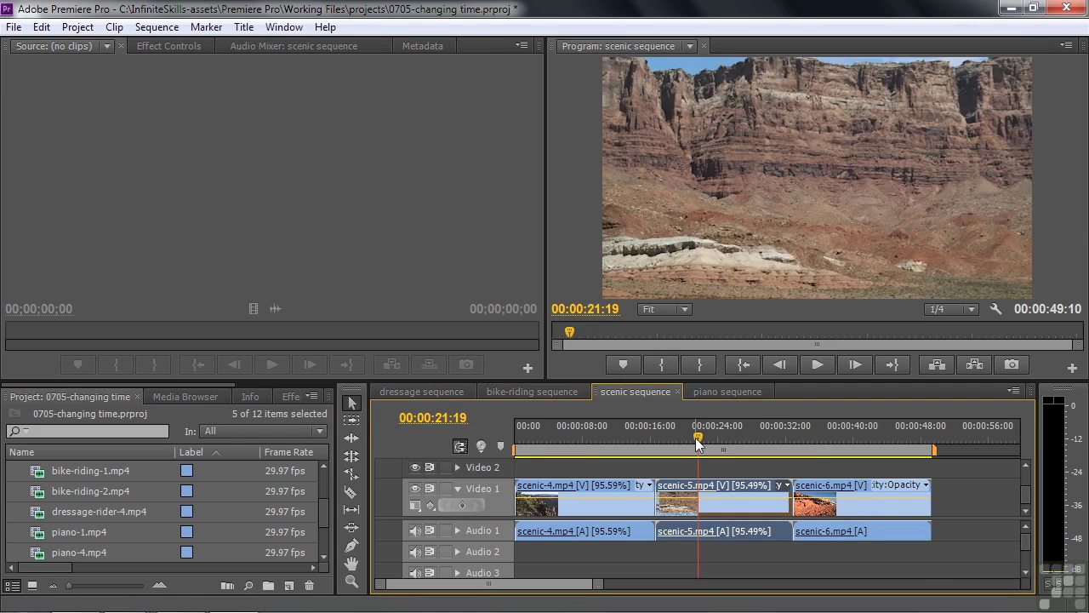
{"action": "key", "text": "End"}
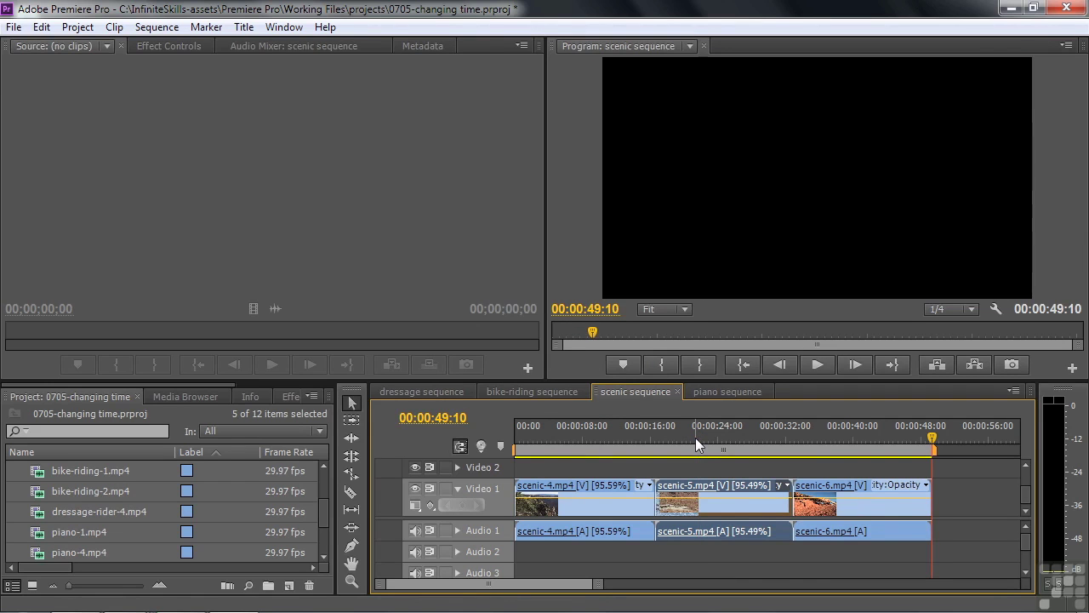
- Set scenic-6's duration to 00:00:17:03 (96.1% speed) with audio pitch maintained
{"action": "right_click", "coordinate": [864, 504]}
{"action": "left_click", "coordinate": [884, 341]}
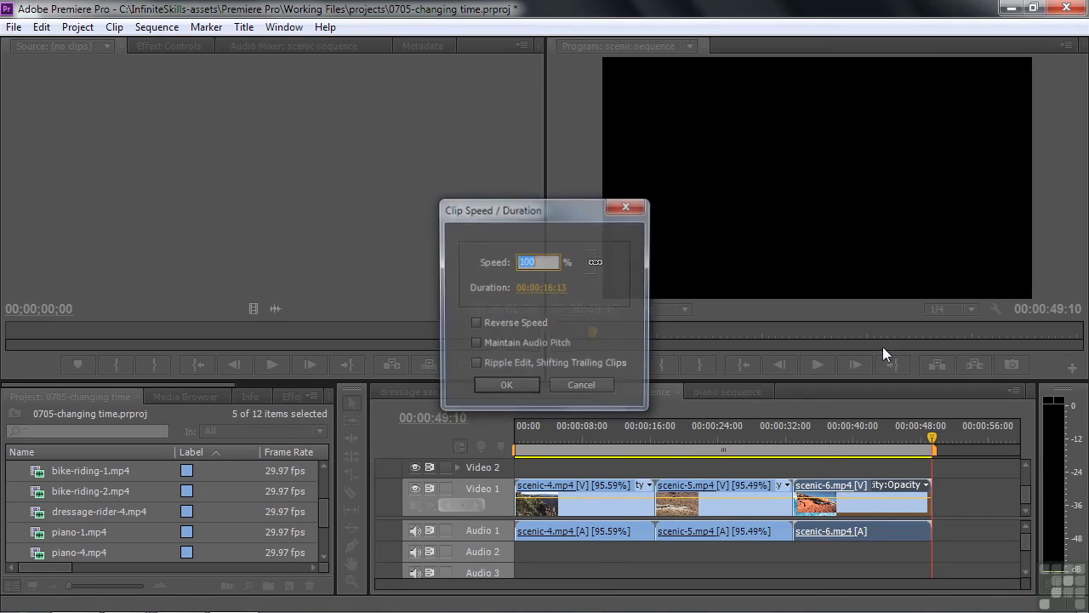
{"action": "left_click", "coordinate": [553, 288]}
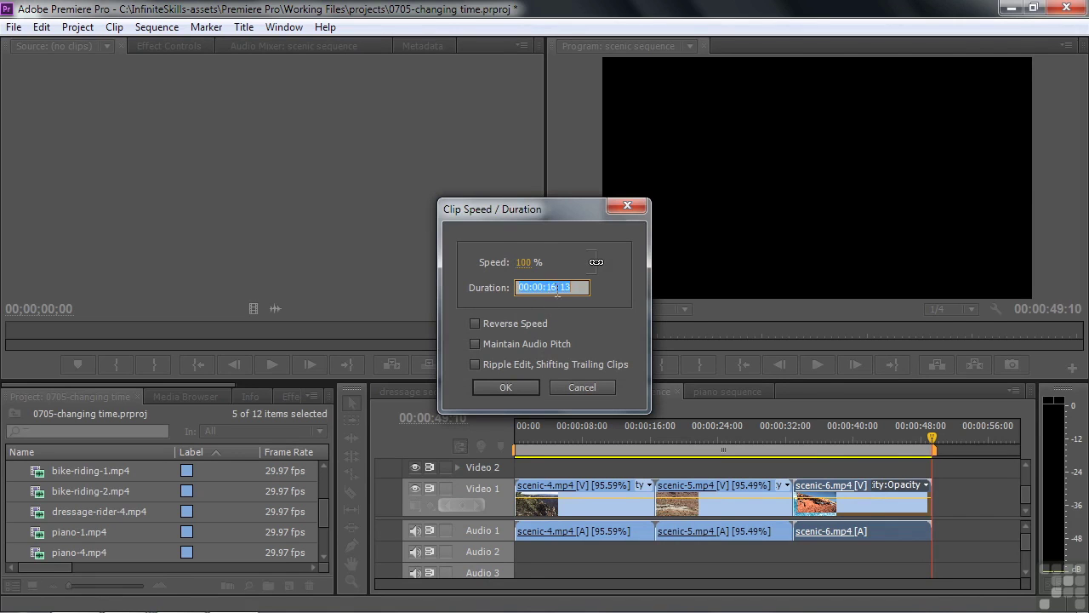
{"action": "type", "text": "00:00:15:13"}
{"action": "key", "text": "BackSpace"}
{"action": "type", "text": "7"}
{"action": "key", "text": "Return"}
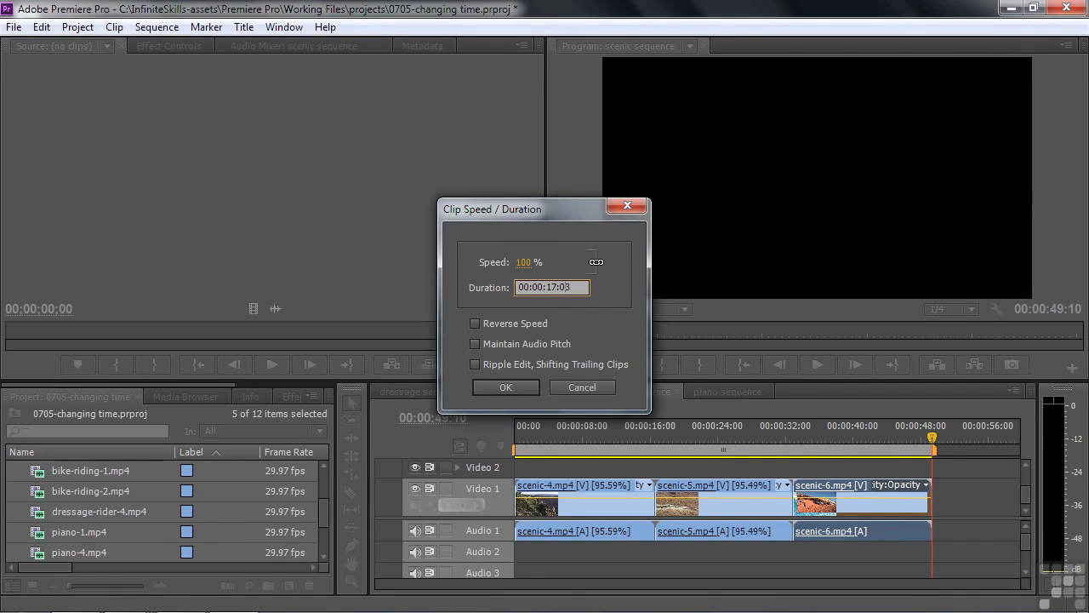
{"action": "left_click", "coordinate": [475, 343]}
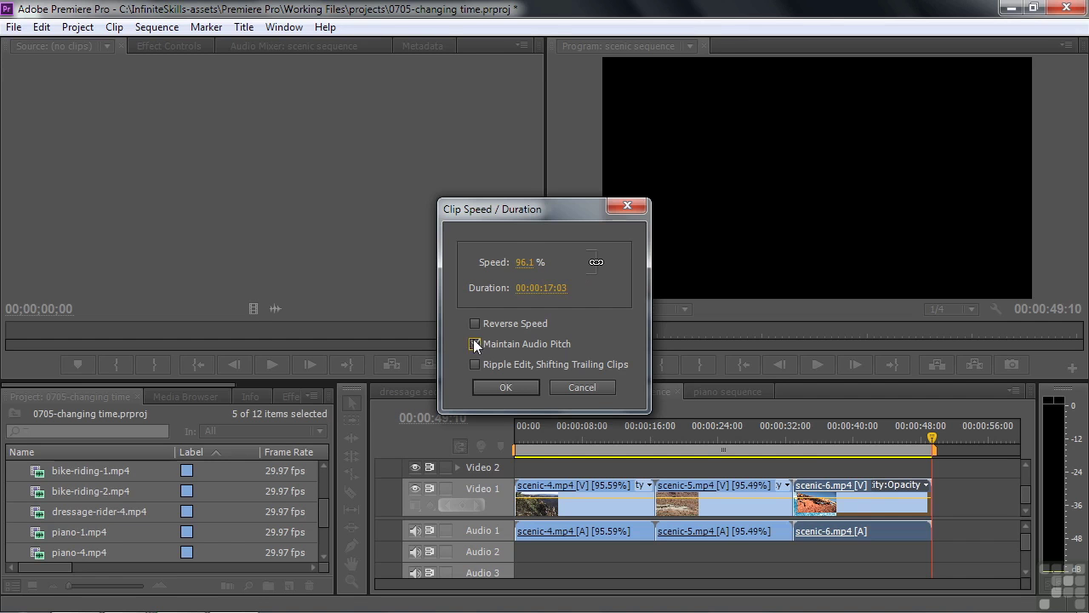
{"action": "left_click", "coordinate": [511, 385]}
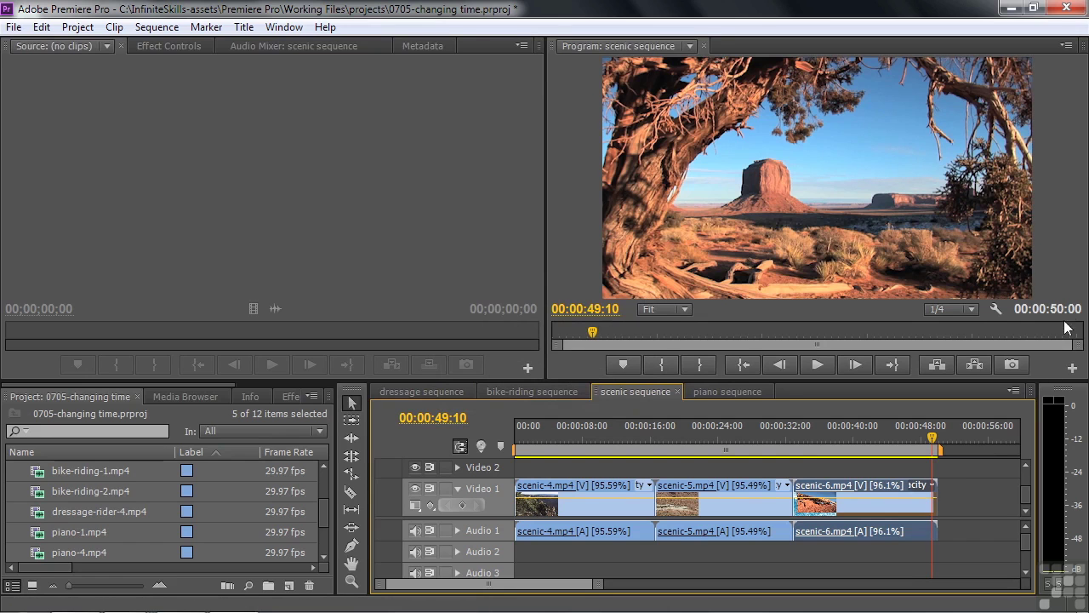
- Play back the slowed scenic-6 clip, then switch to the piano sequence
{"action": "left_click", "coordinate": [815, 438]}
{"action": "key", "text": "Return"}
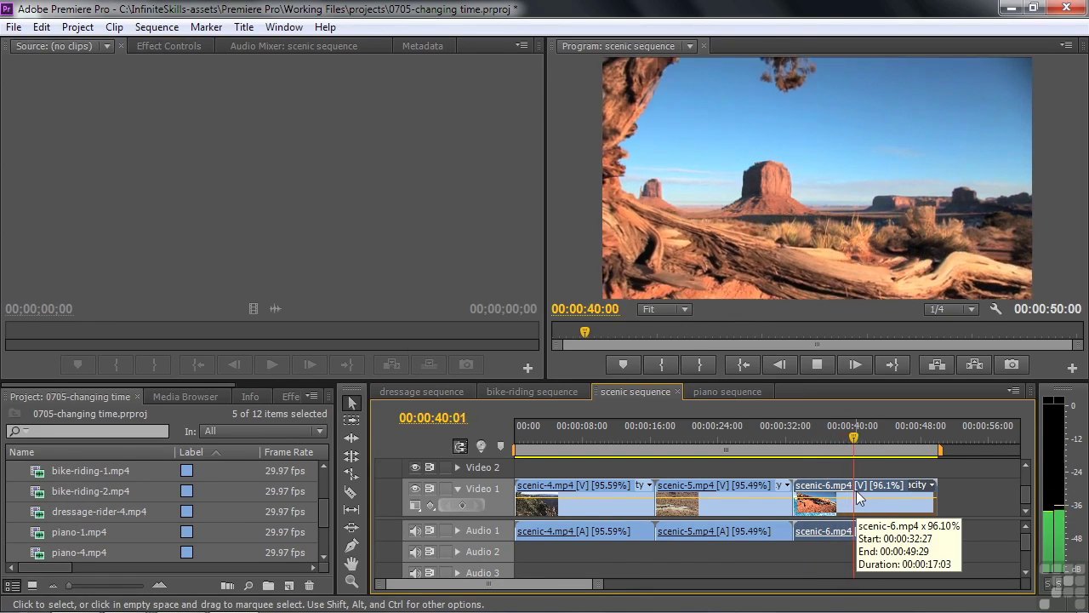
{"action": "key", "text": "space"}
{"action": "left_click", "coordinate": [706, 393]}
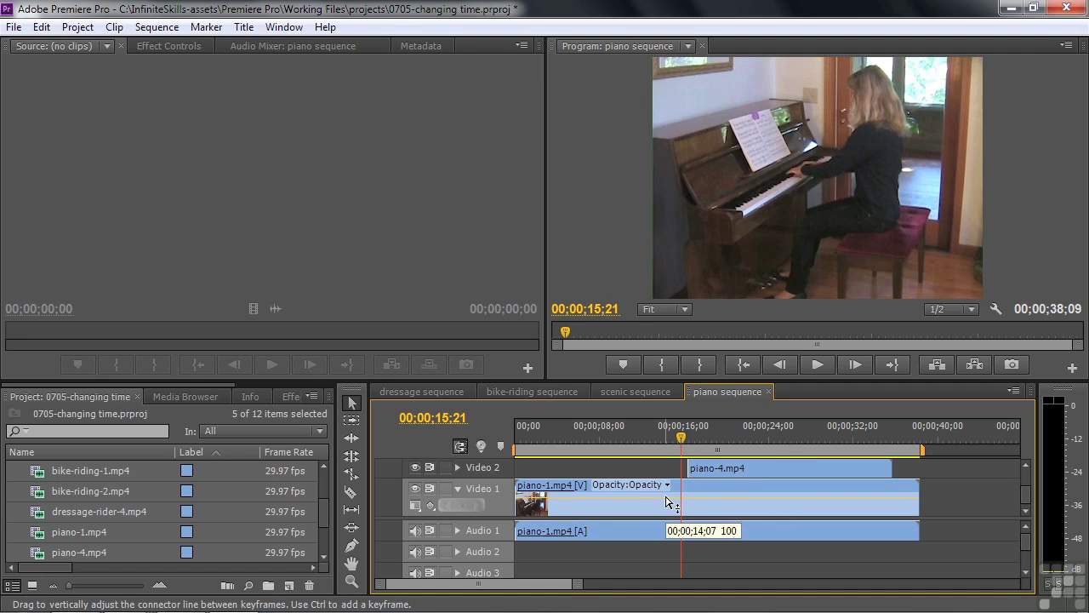
{"action": "key", "text": "space"}
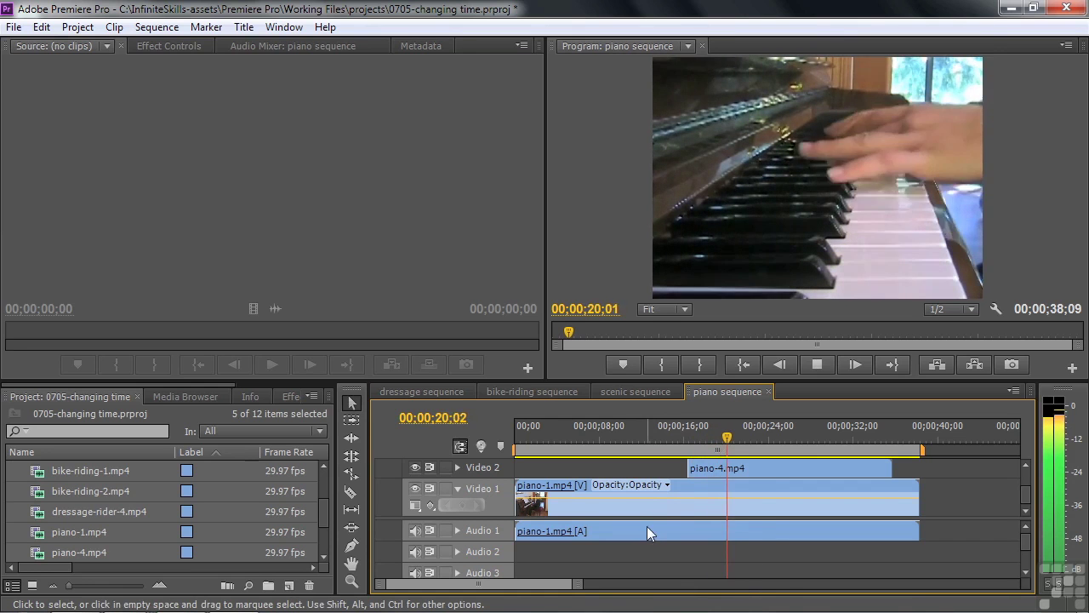
{"action": "key", "text": "space"}
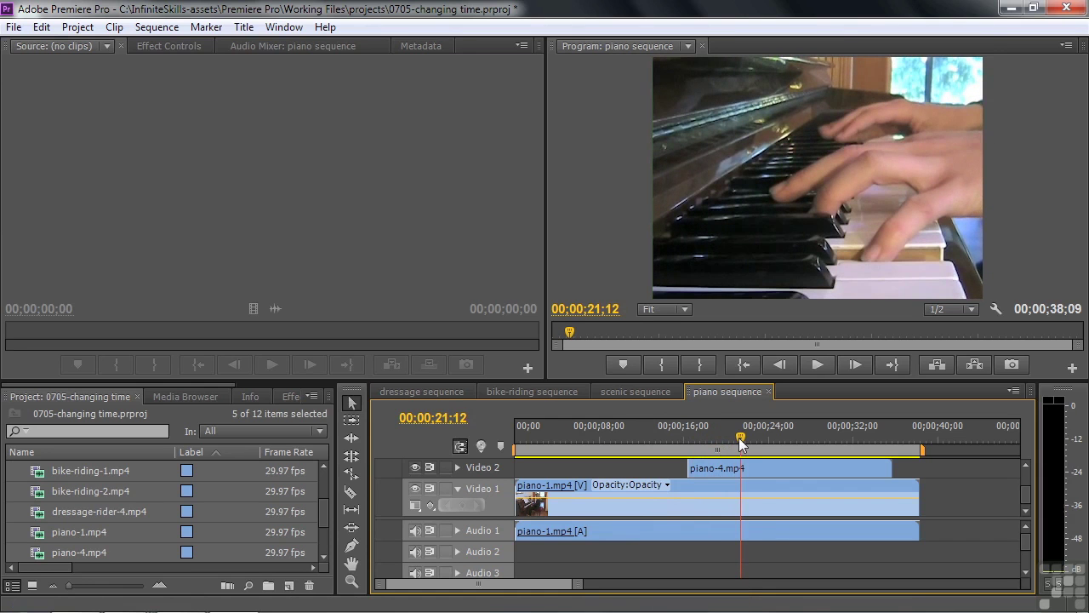
{"action": "key", "text": "space"}
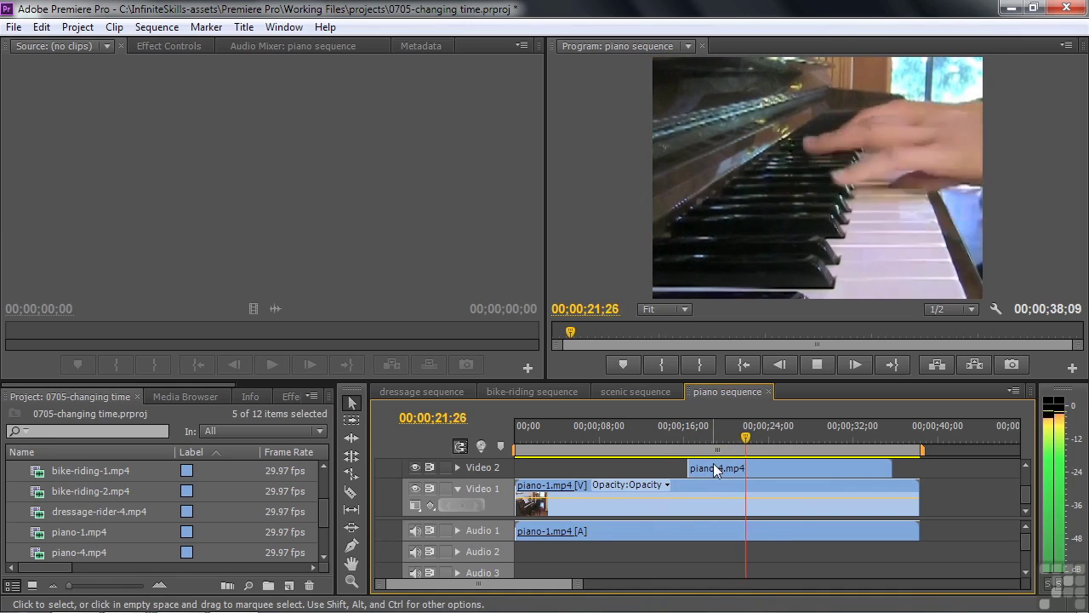
{"action": "key", "text": "space"}
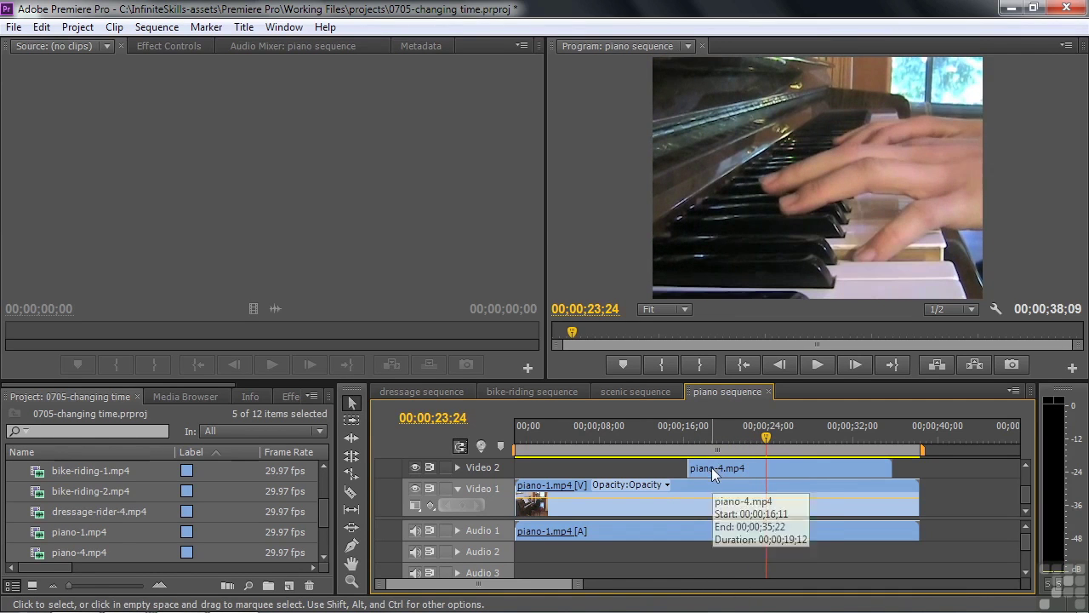
{"action": "mouse_move", "coordinate": [711, 476]}
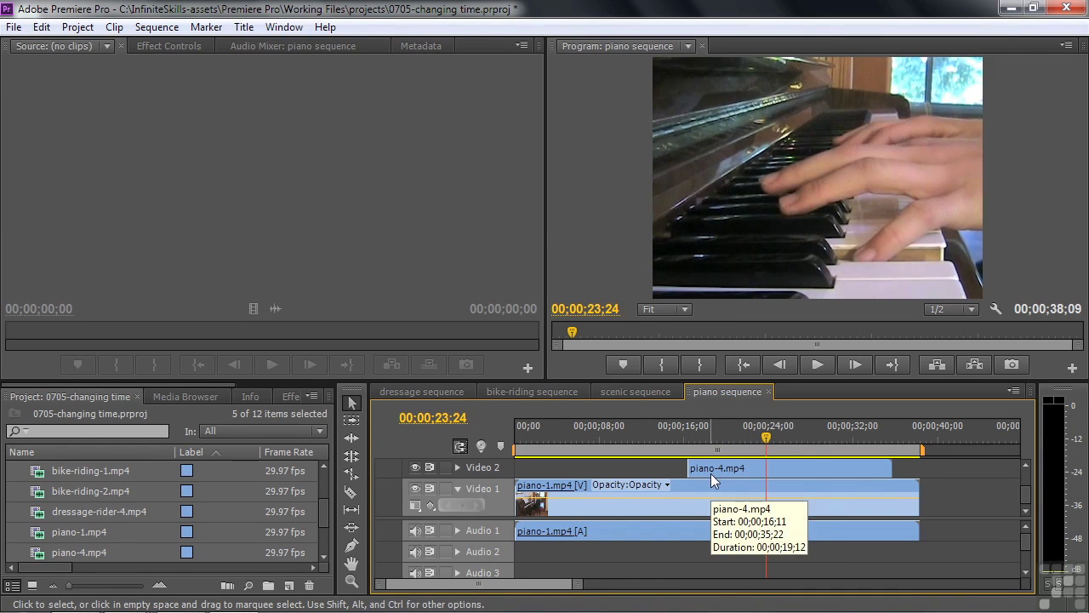
{"action": "key", "text": "space"}
{"action": "key", "text": "space"}
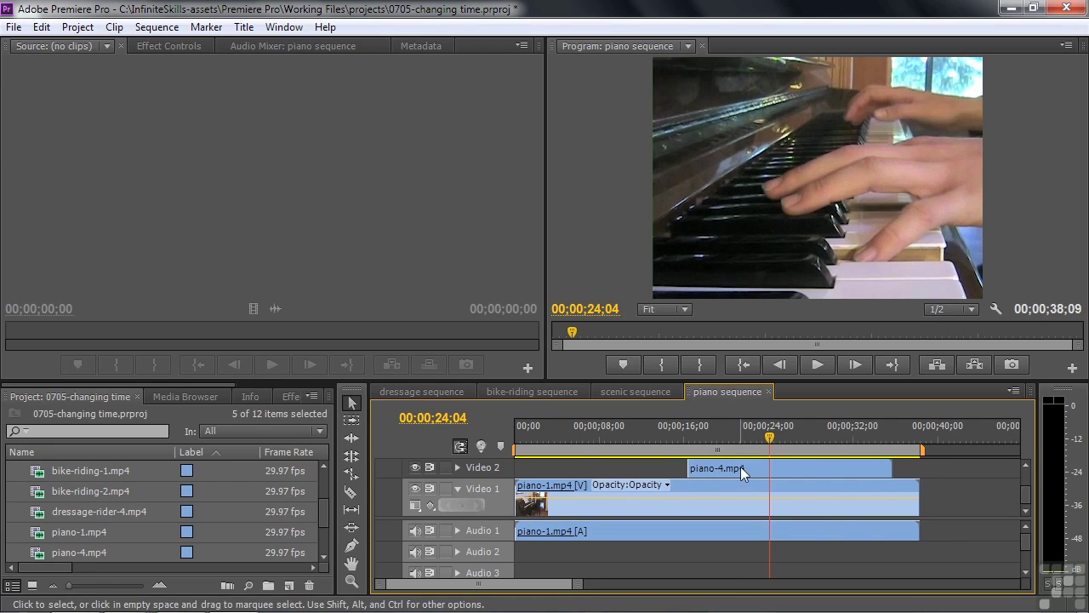
- Rate-stretch piano-4.mp4's right edge to 96.03% speed and play it back to check
{"action": "left_click", "coordinate": [357, 472]}
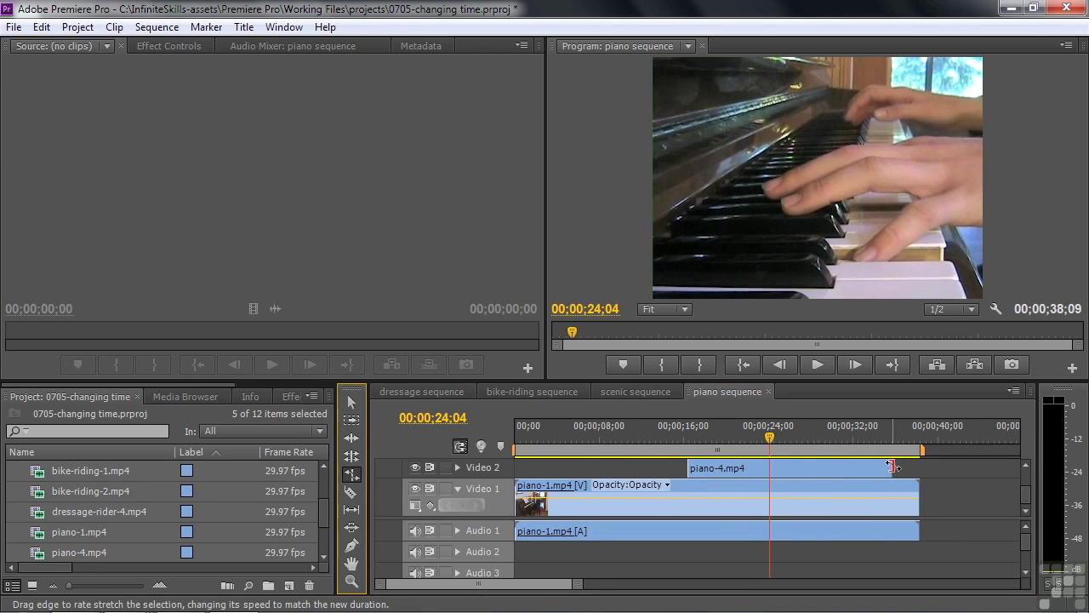
{"action": "left_click_drag", "start_coordinate": [890, 467], "coordinate": [901, 467]}
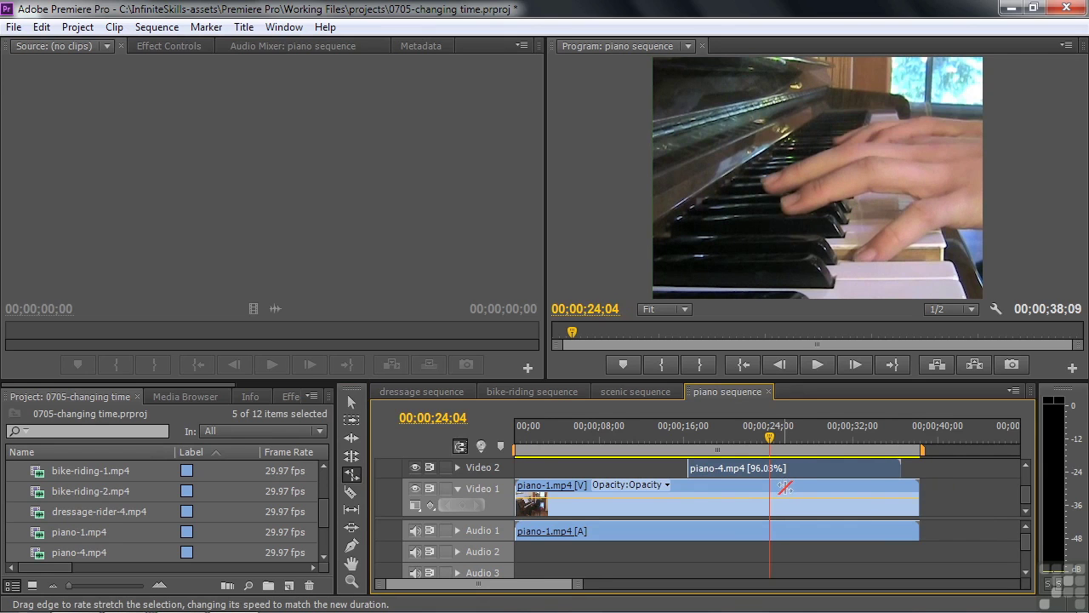
{"action": "left_click_drag", "start_coordinate": [706, 439], "coordinate": [690, 440]}
{"action": "key", "text": "space"}
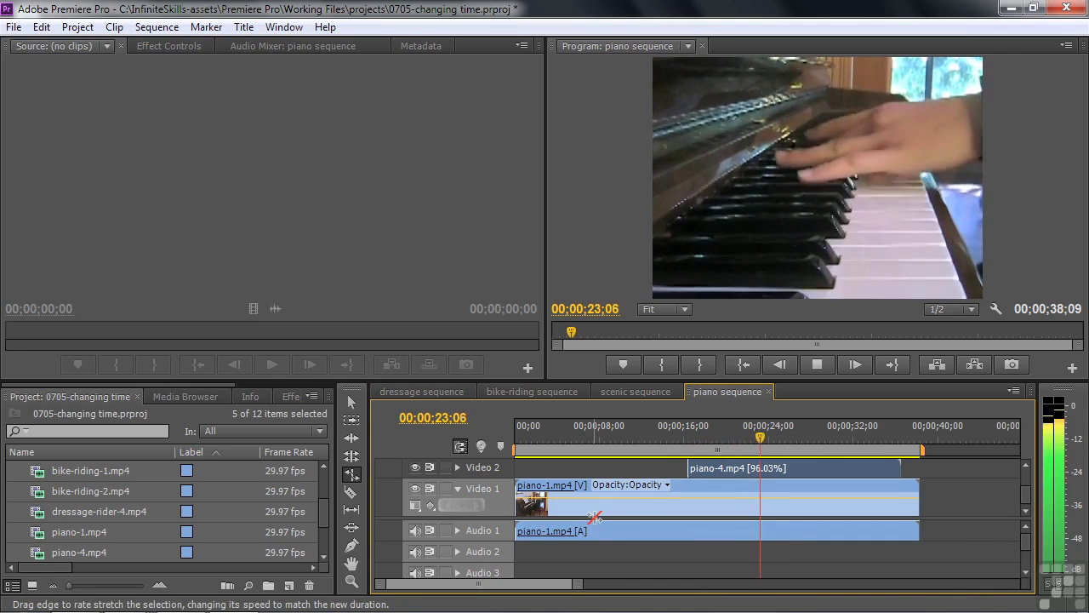
{"action": "key", "text": "space"}
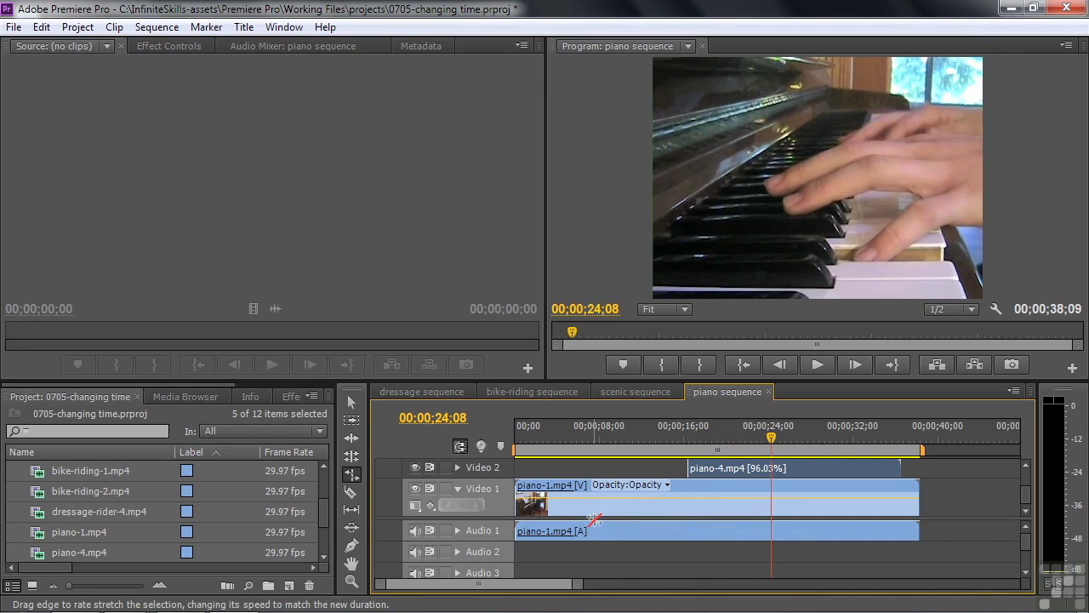